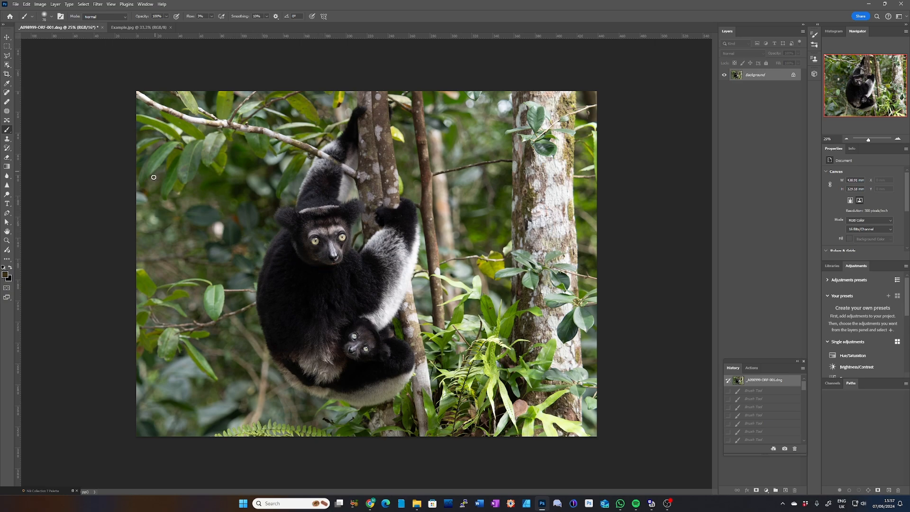
# Step: Check the finished example image, then crop the lemur photo to a 3:4 portrait framed closely around the adult and baby
pyautogui.click(149, 28)
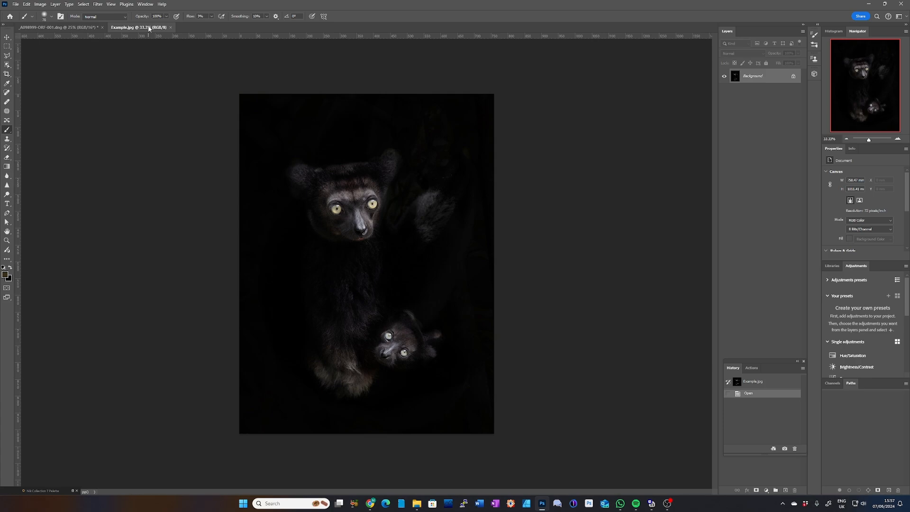
pyautogui.click(67, 28)
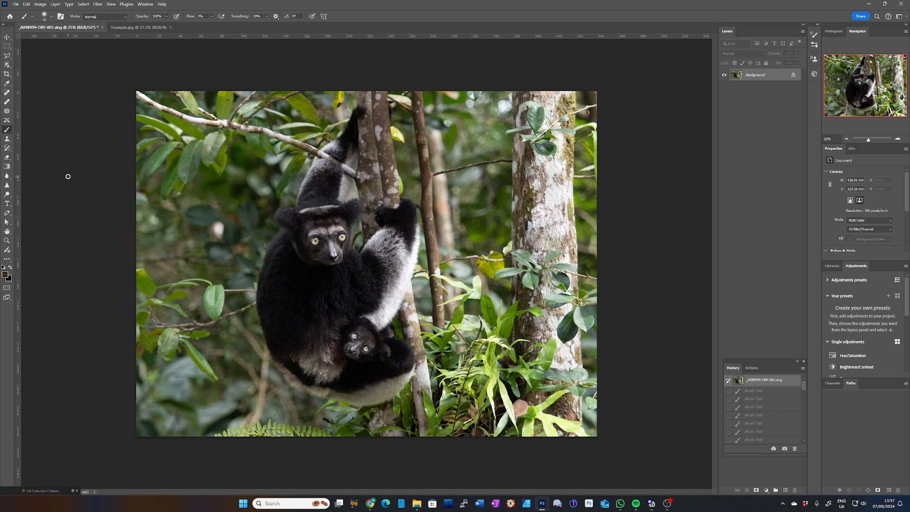
pyautogui.click(7, 74)
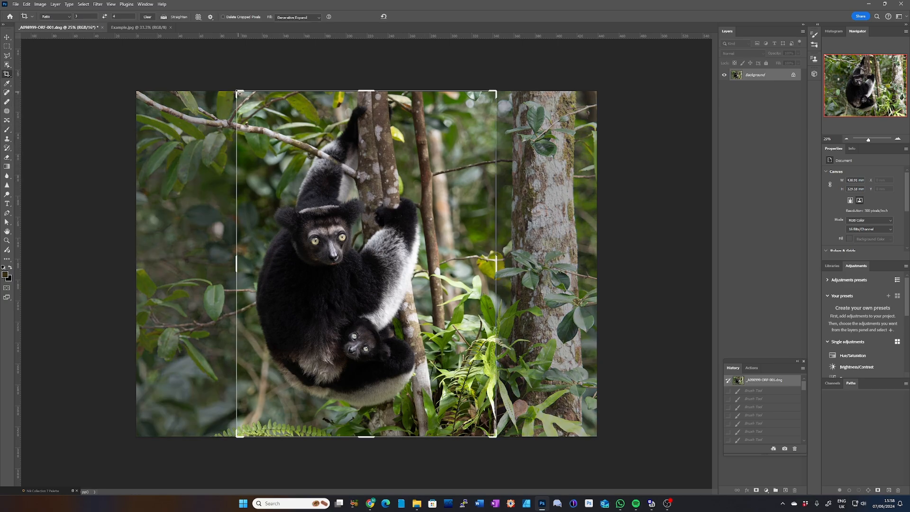
pyautogui.moveTo(239, 93); pyautogui.dragTo(255, 115)
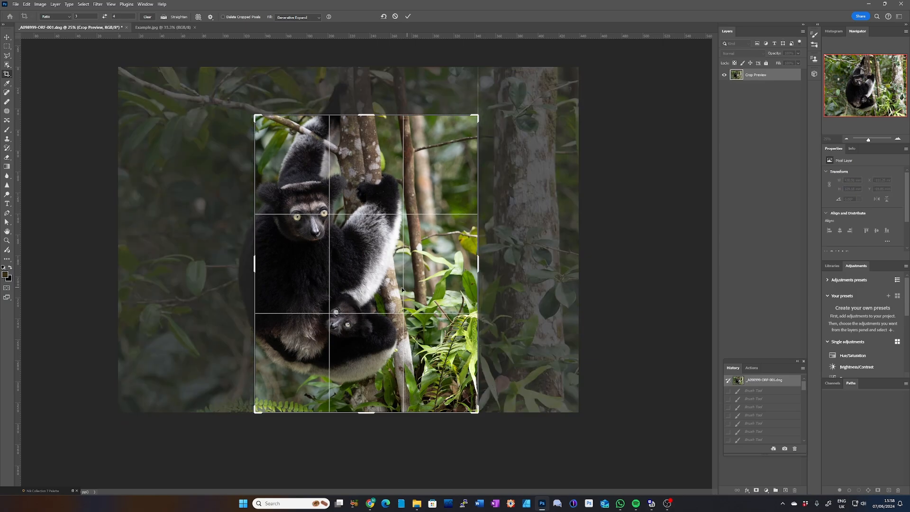
pyautogui.moveTo(372, 273); pyautogui.dragTo(401, 296)
pyautogui.press('Return')
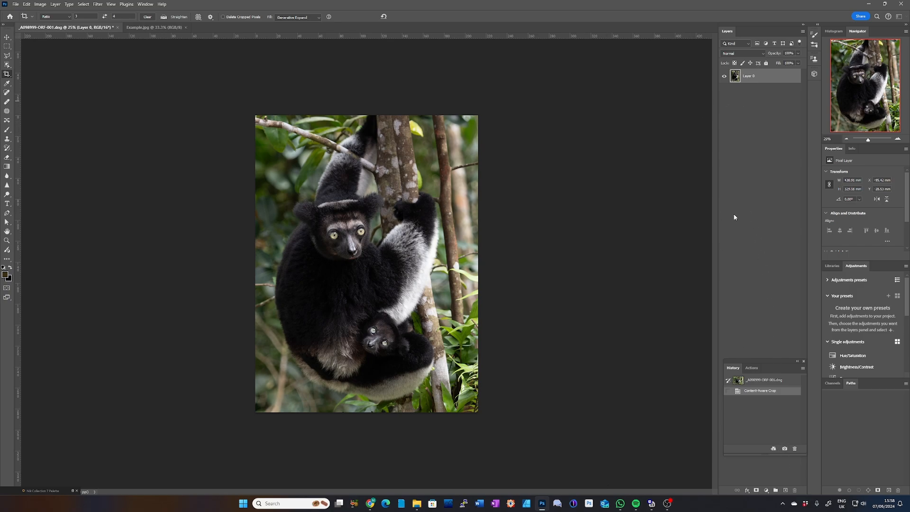
# Step: Add a Curves adjustment layer, lower its highlight point almost to black, and select its layer mask after a before-and-after check
pyautogui.click(767, 492)
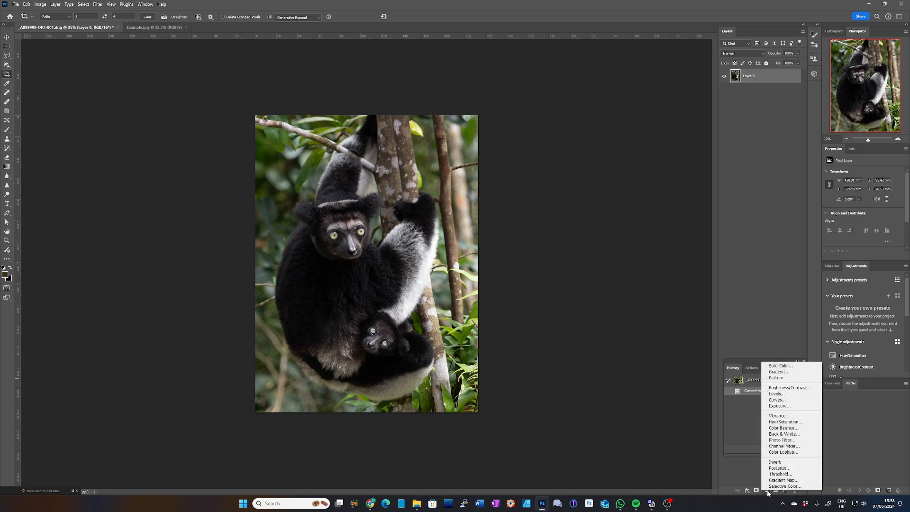
pyautogui.click(778, 400)
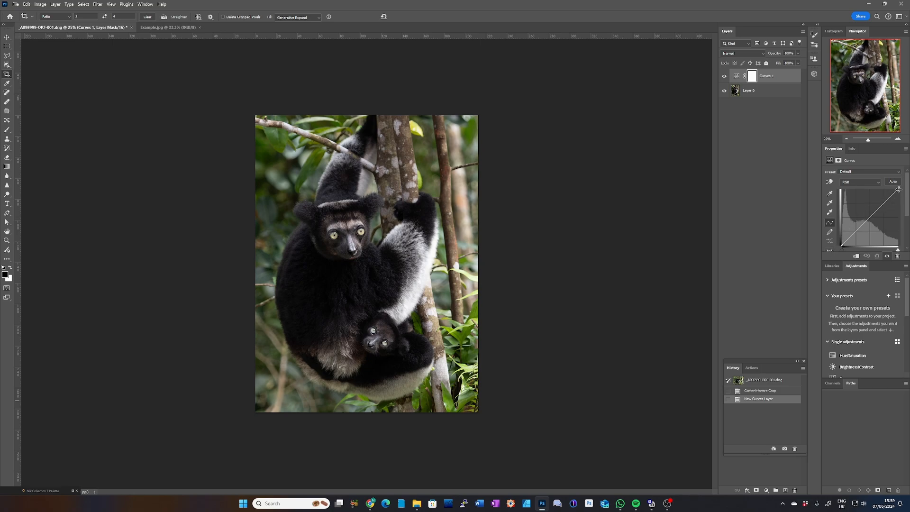
pyautogui.moveTo(899, 189); pyautogui.dragTo(899, 189)
pyautogui.moveTo(899, 189); pyautogui.dragTo(901, 242)
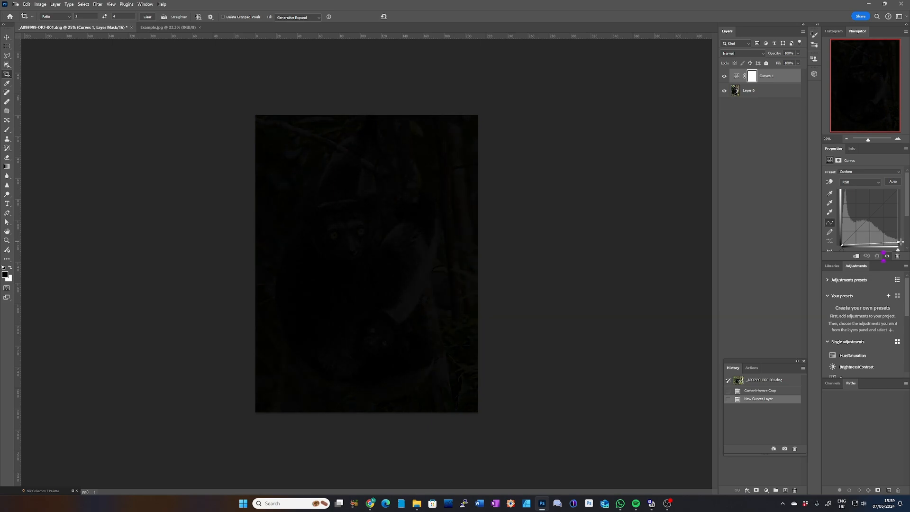
pyautogui.moveTo(901, 242); pyautogui.dragTo(901, 242)
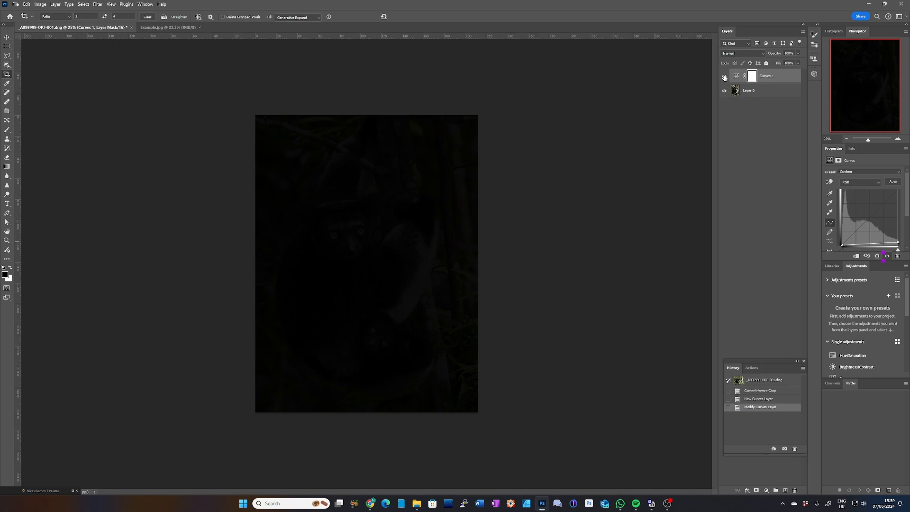
pyautogui.click(724, 76)
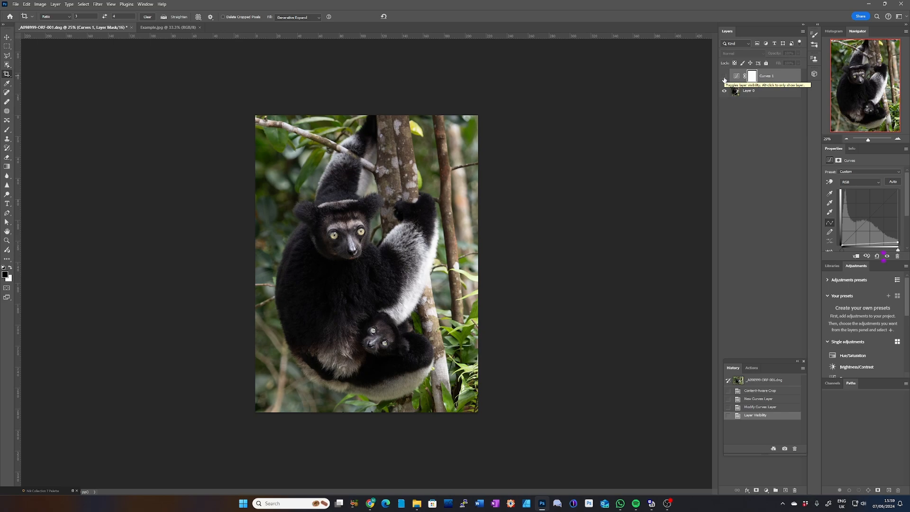
pyautogui.click(725, 77)
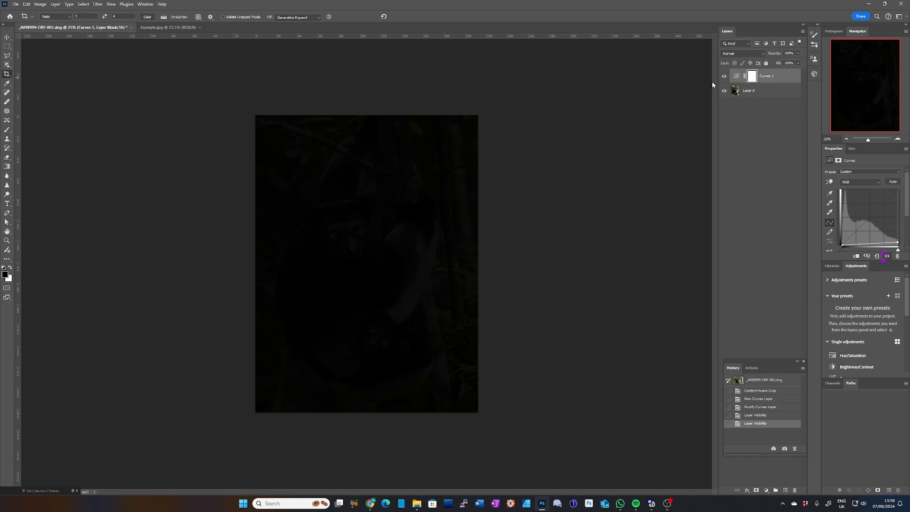
pyautogui.click(752, 77)
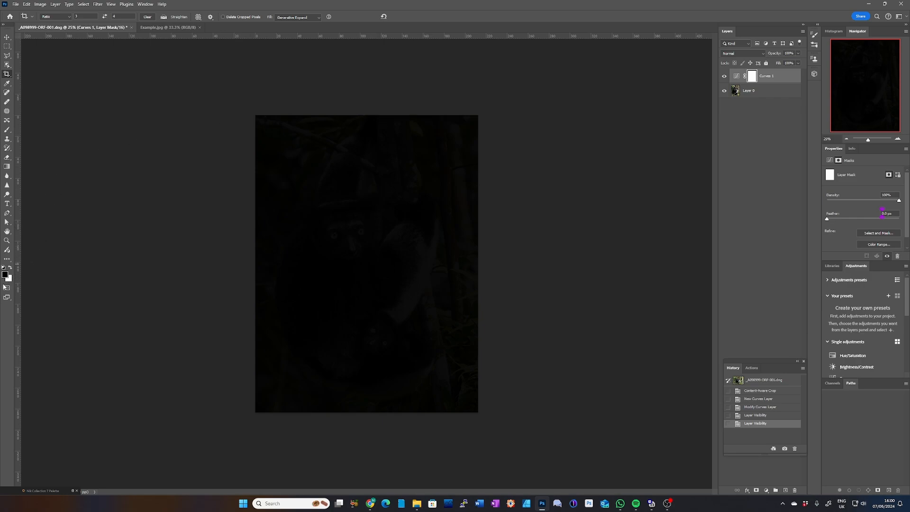
pyautogui.click(5, 274)
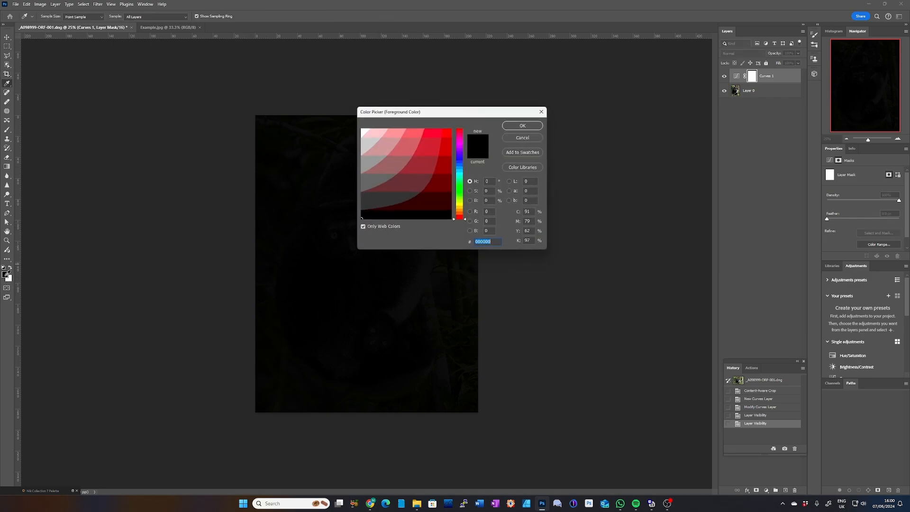
pyautogui.write('ffffff')
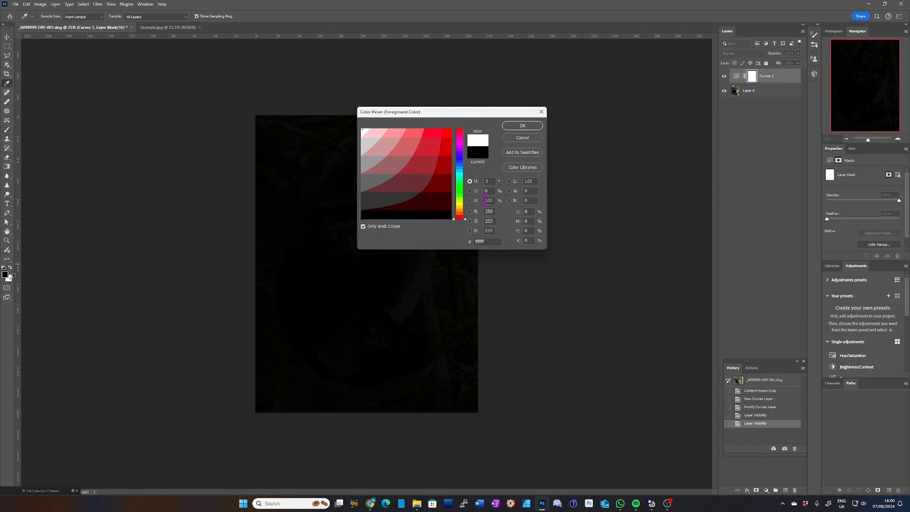
pyautogui.click(6, 276)
pyautogui.click(538, 139)
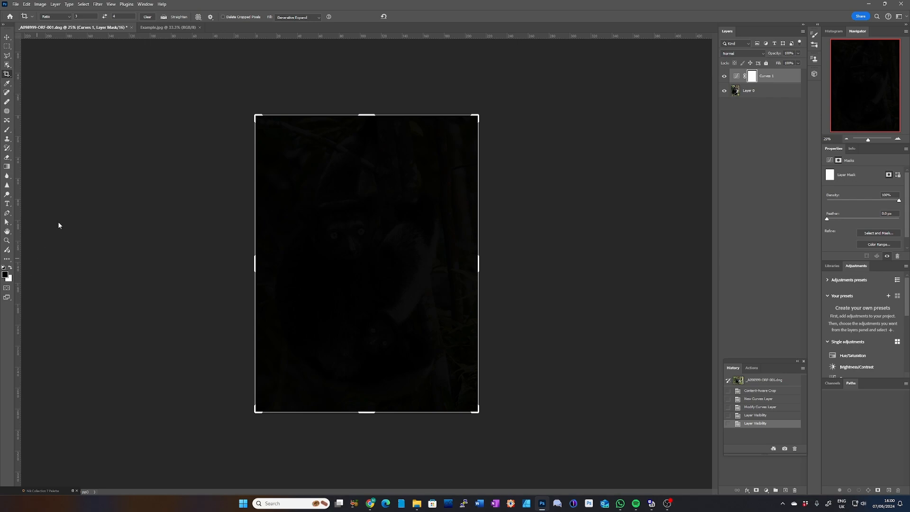
# Step: Set up a soft black Brush with 0% hardness and a larger size for painting on the Curves layer mask
pyautogui.click(6, 133)
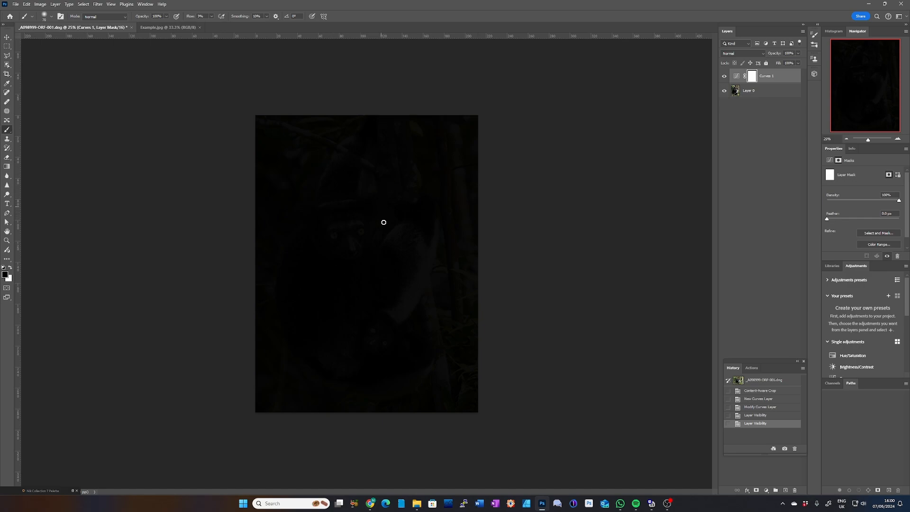
pyautogui.rightClick(353, 180)
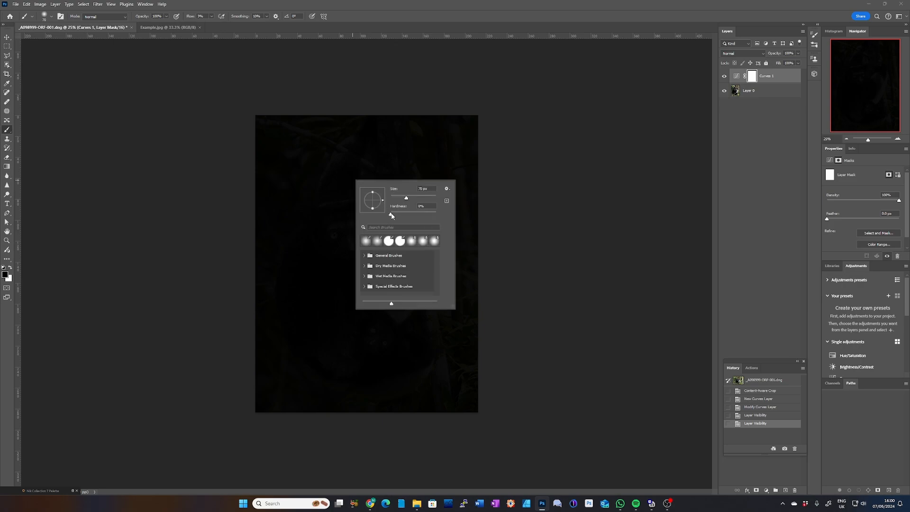
pyautogui.moveTo(391, 215); pyautogui.dragTo(384, 216)
pyautogui.moveTo(422, 200); pyautogui.dragTo(424, 200)
pyautogui.click(427, 201)
pyautogui.click(335, 194)
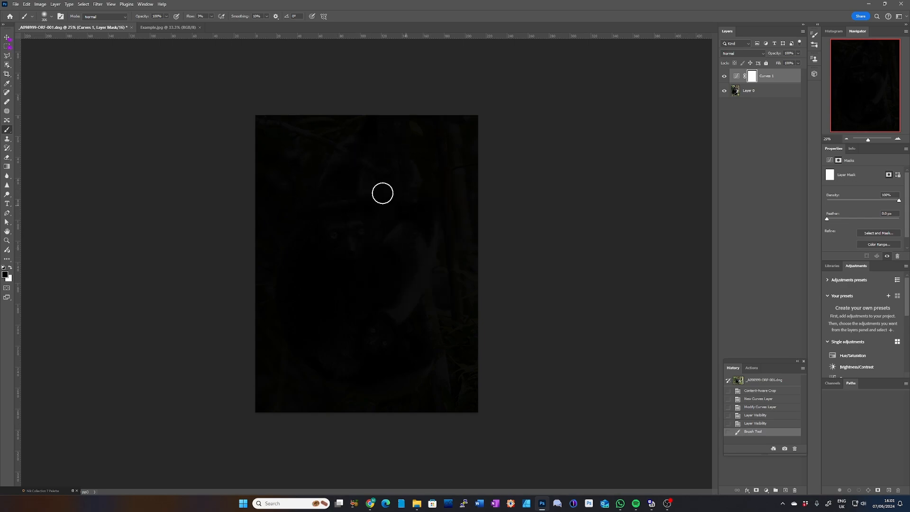
pyautogui.moveTo(298, 201); pyautogui.dragTo(322, 201)
pyautogui.press('[')
pyautogui.press('[')
pyautogui.press('[')
pyautogui.press('[')
pyautogui.press(']')
pyautogui.press(']')
pyautogui.press(']')
pyautogui.press(']')
pyautogui.press(']')
pyautogui.press(']')
pyautogui.press(']')
pyautogui.press(']')
pyautogui.press(']')
pyautogui.press(']')
pyautogui.press(']')
pyautogui.press('[')
# Step: Lower the Curves layer's opacity to 67% and paint black on its mask over the adult's and baby's faces
pyautogui.click(798, 53)
pyautogui.moveTo(798, 63); pyautogui.dragTo(789, 62)
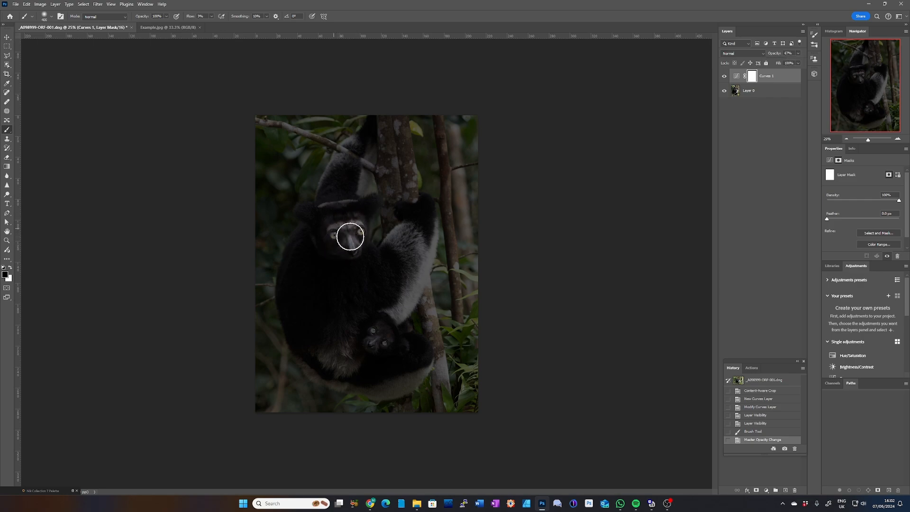
pyautogui.moveTo(351, 237)
pyautogui.mouseDown()
pyautogui.moveTo(332, 247)
pyautogui.moveTo(347, 232)
pyautogui.moveTo(346, 246)
pyautogui.moveTo(350, 227)
pyautogui.mouseUp()
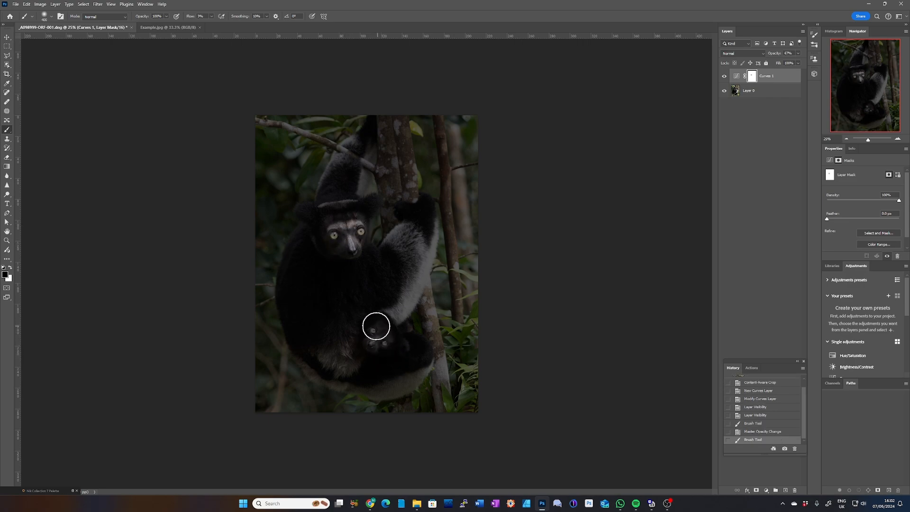
pyautogui.moveTo(377, 326)
pyautogui.mouseDown()
pyautogui.moveTo(379, 340)
pyautogui.moveTo(386, 331)
pyautogui.moveTo(368, 339)
pyautogui.moveTo(383, 341)
pyautogui.moveTo(379, 330)
pyautogui.mouseUp()
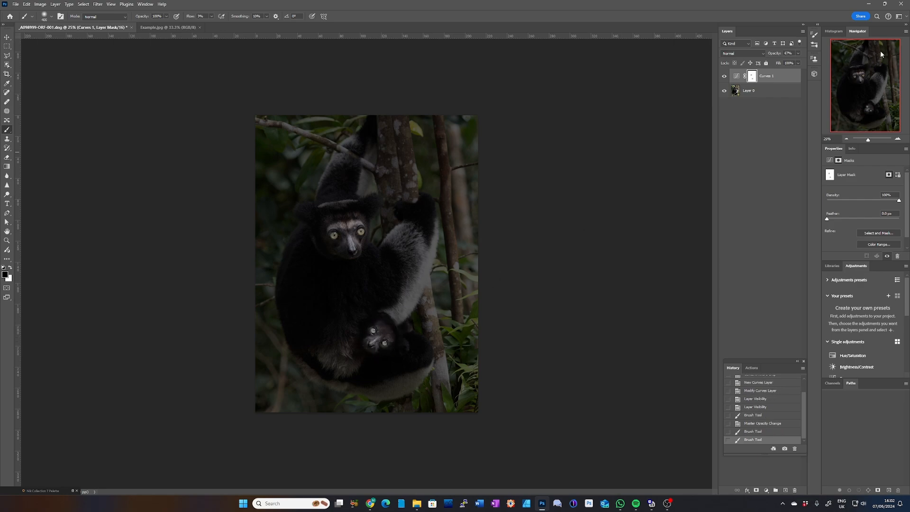
# Step: Restore the Curves layer's opacity to 100% and brush black over the adult's face, forehead and both ears on the mask
pyautogui.click(800, 54)
pyautogui.moveTo(804, 61); pyautogui.dragTo(805, 62)
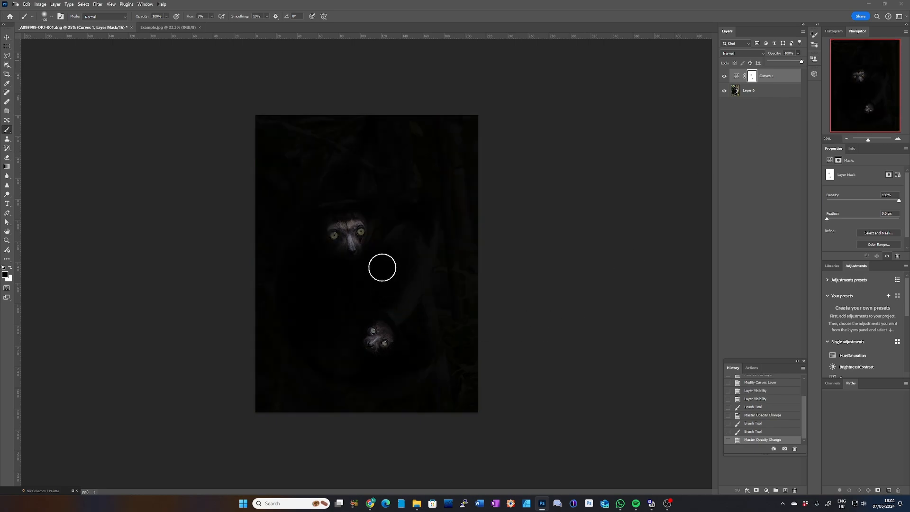
pyautogui.hotkey('ctrl', '+')
pyautogui.hotkey('ctrl', '+')
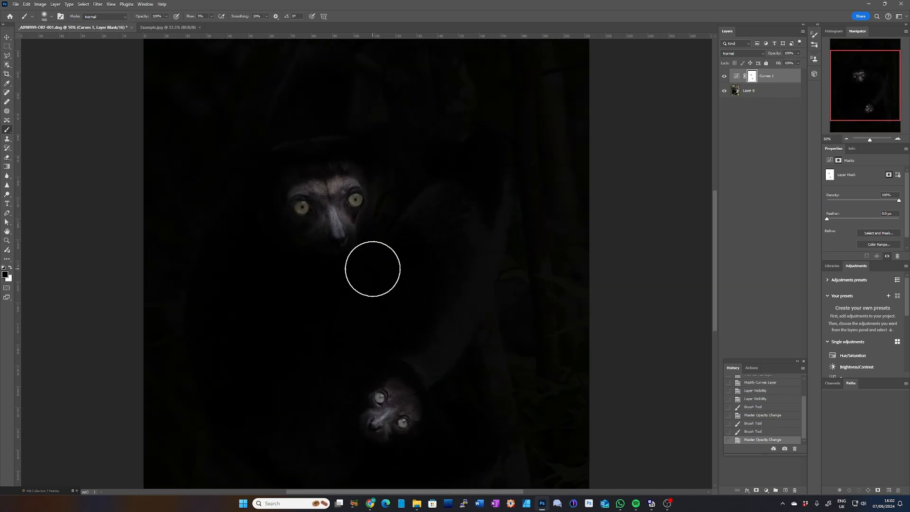
pyautogui.hotkey('ctrl', '+')
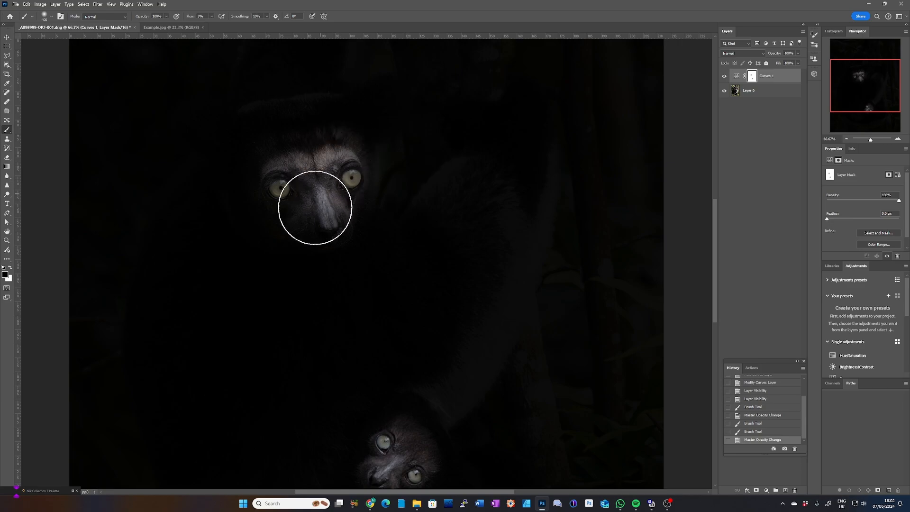
pyautogui.moveTo(314, 197)
pyautogui.mouseDown()
pyautogui.moveTo(329, 208)
pyautogui.moveTo(360, 189)
pyautogui.moveTo(353, 173)
pyautogui.moveTo(332, 175)
pyautogui.mouseUp()
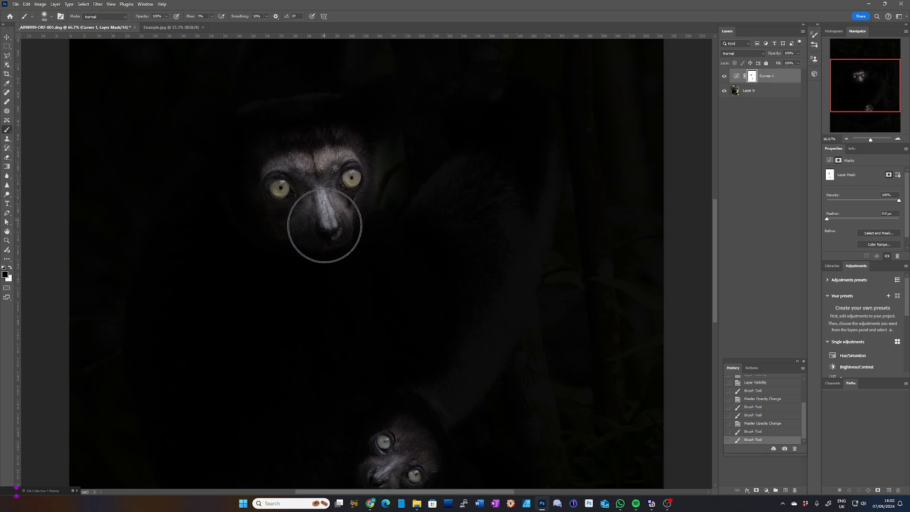
pyautogui.moveTo(319, 250); pyautogui.dragTo(362, 207)
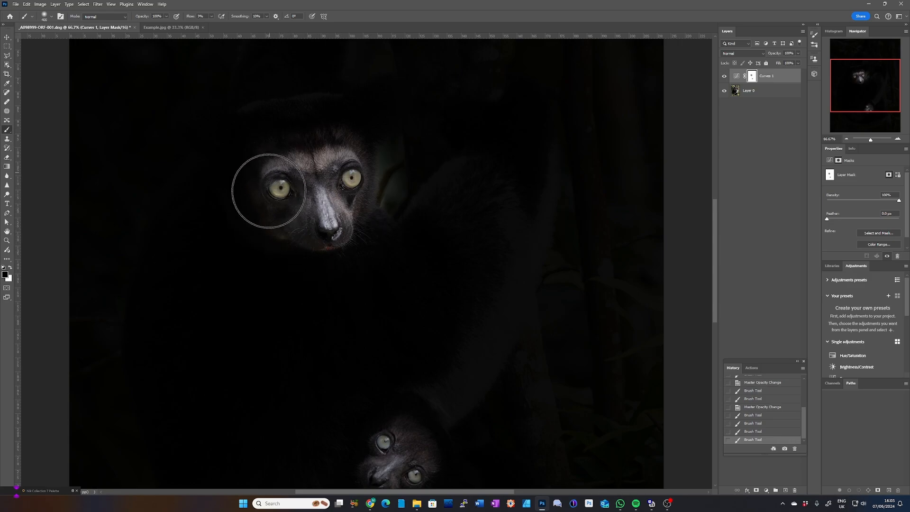
pyautogui.moveTo(255, 138)
pyautogui.mouseDown()
pyautogui.moveTo(256, 119)
pyautogui.moveTo(316, 112)
pyautogui.moveTo(329, 114)
pyautogui.moveTo(335, 142)
pyautogui.mouseUp()
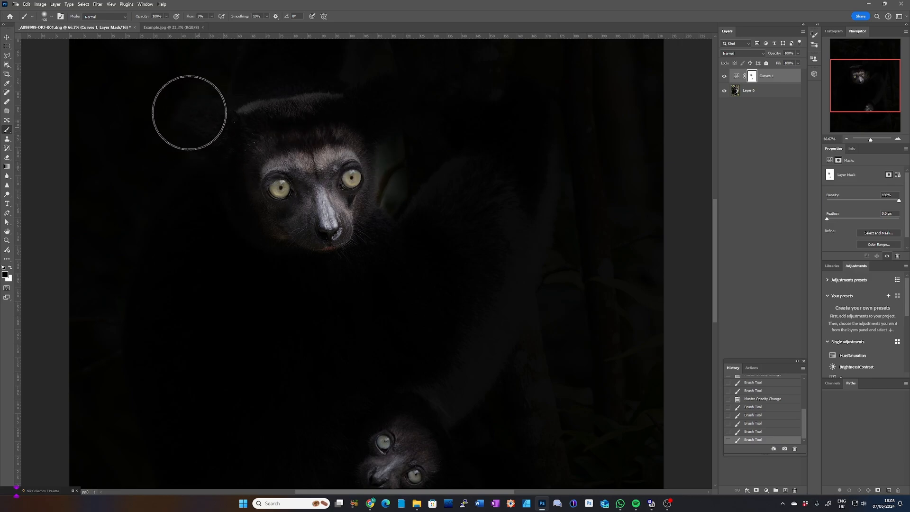
pyautogui.moveTo(199, 114); pyautogui.dragTo(232, 135)
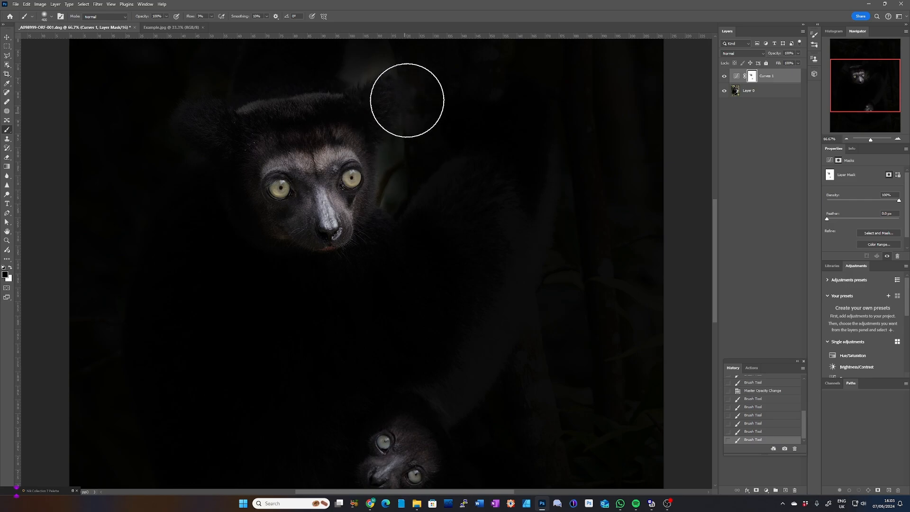
pyautogui.moveTo(376, 112); pyautogui.dragTo(386, 95)
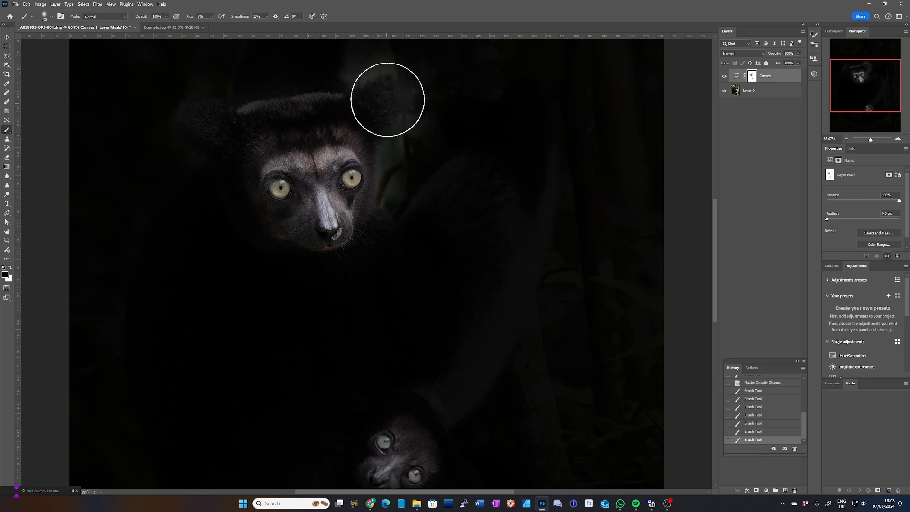
pyautogui.moveTo(345, 228)
pyautogui.mouseDown()
pyautogui.moveTo(285, 198)
pyautogui.moveTo(280, 163)
pyautogui.moveTo(316, 214)
pyautogui.mouseUp()
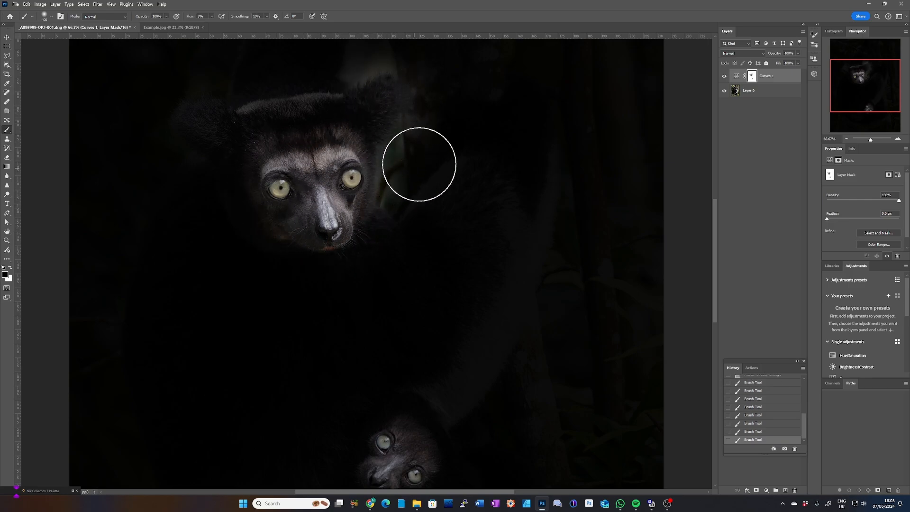
# Step: Paint white on the mask with a smaller brush to darken the background beside the adult's ear and cheek again
pyautogui.hotkey('ctrl', '+')
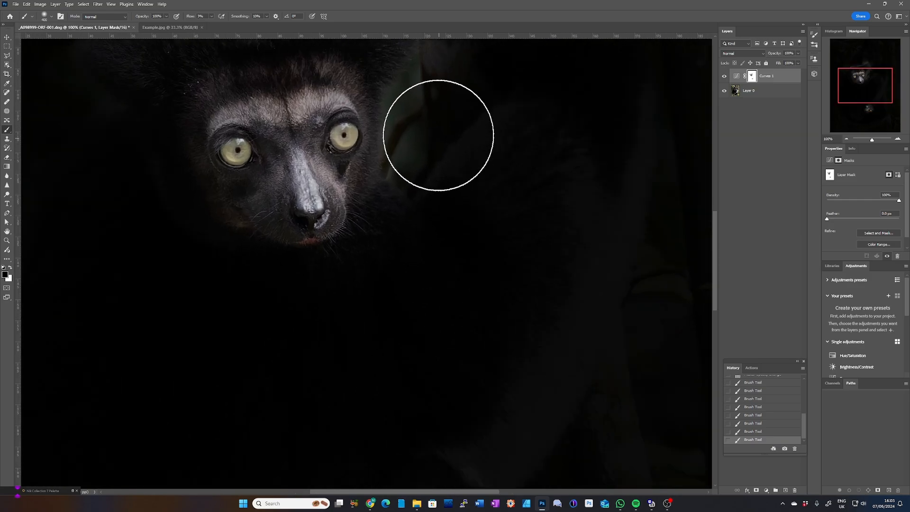
pyautogui.moveTo(434, 130)
pyautogui.mouseDown()
pyautogui.moveTo(392, 266)
pyautogui.moveTo(402, 251)
pyautogui.mouseUp()
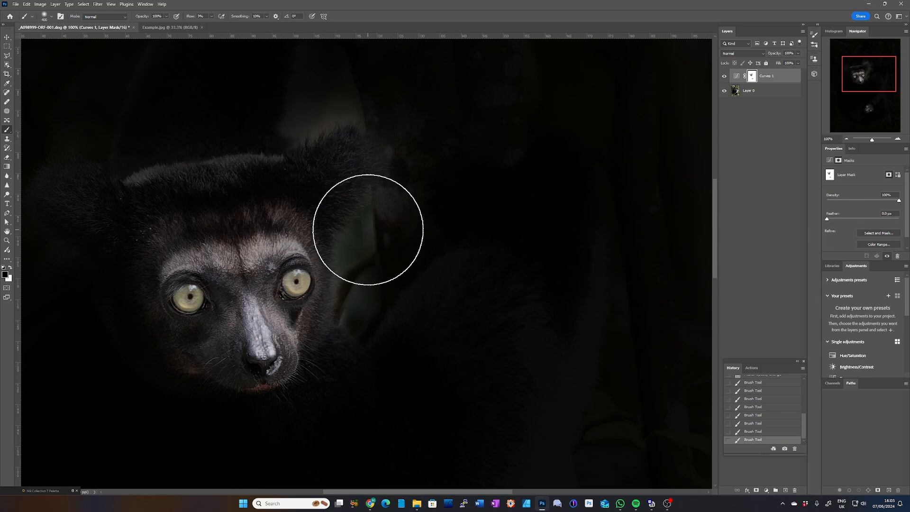
pyautogui.press('x')
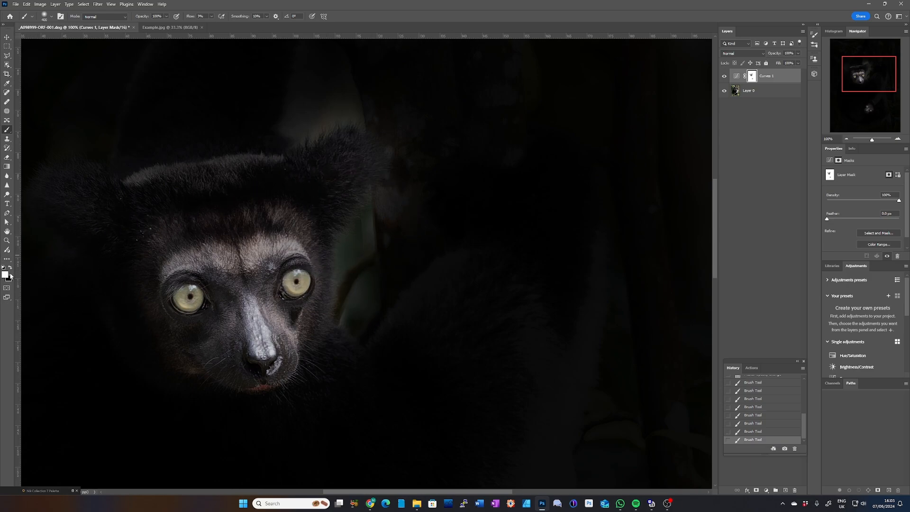
pyautogui.press('x')
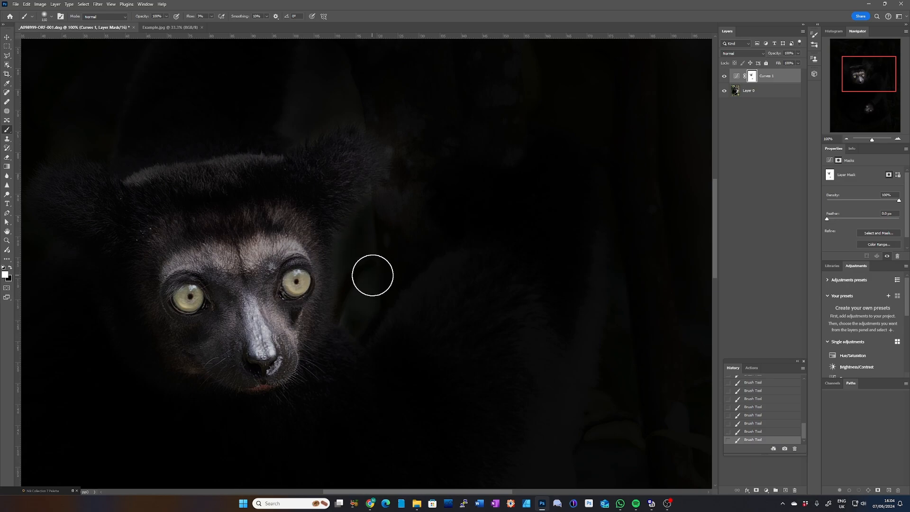
pyautogui.moveTo(380, 279); pyautogui.dragTo(488, 197)
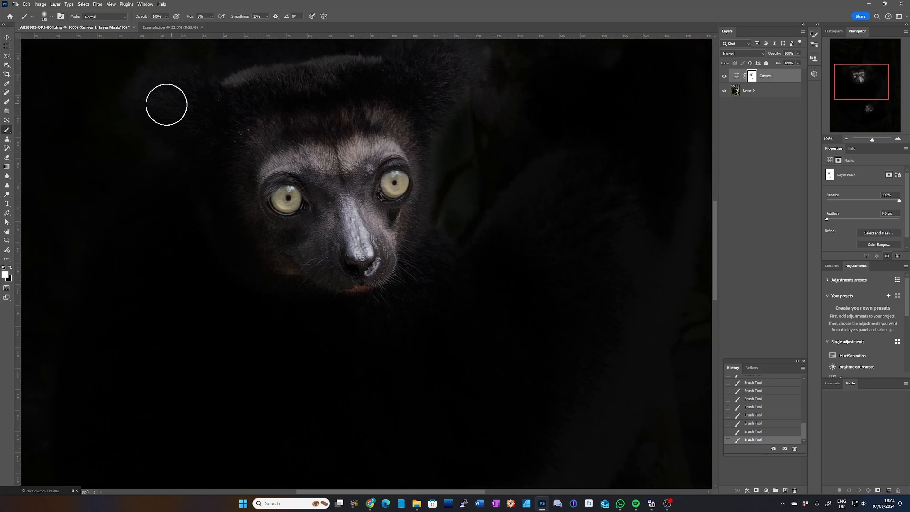
# Step: Brush black over both of the adult's ears on the mask and white over the lightened background beside them
pyautogui.press('x')
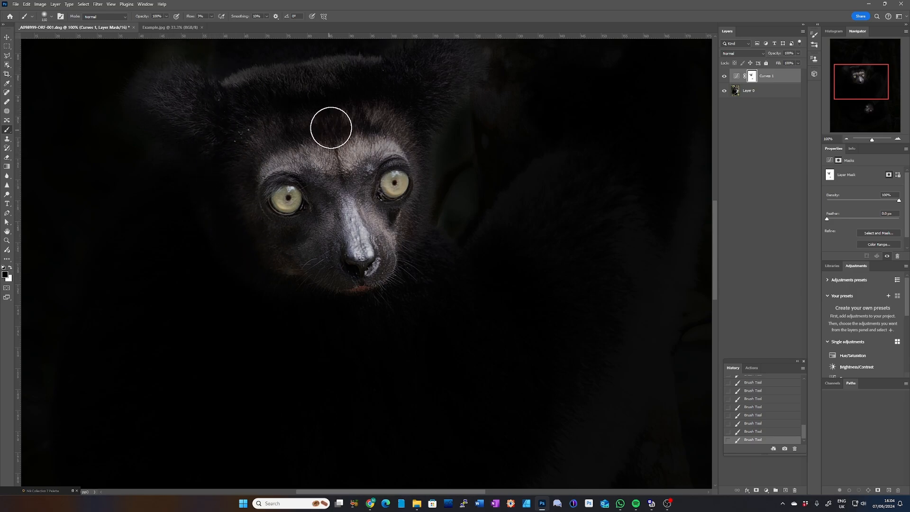
pyautogui.moveTo(331, 127); pyautogui.dragTo(301, 232)
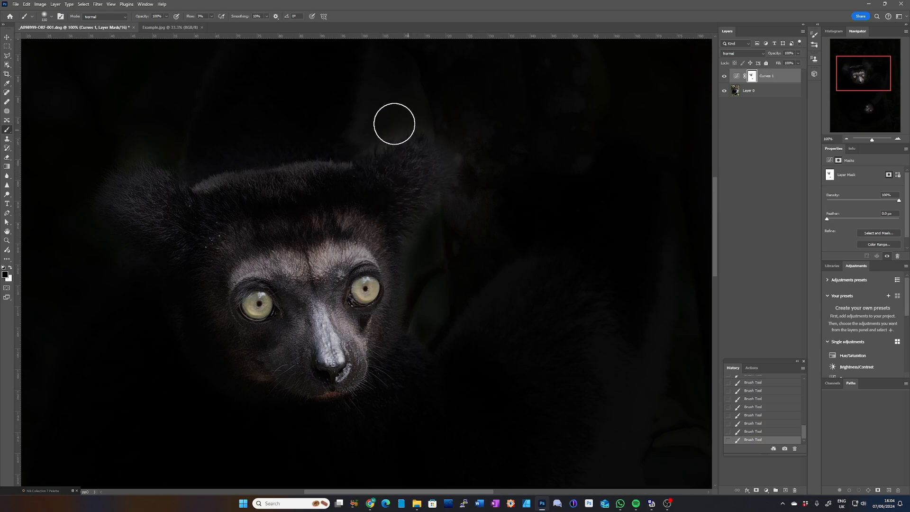
pyautogui.press('x')
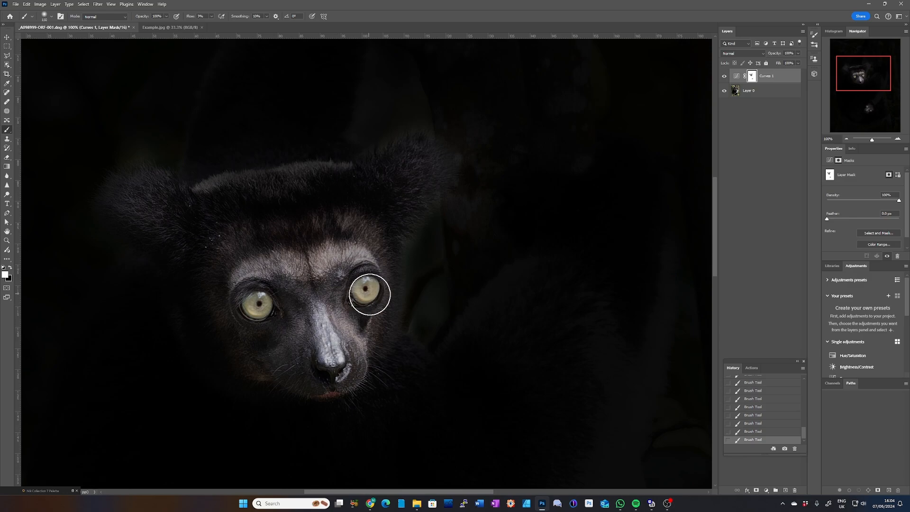
# Step: Paint black on the Curves mask over the baby's face, eyes and ear to reveal them
pyautogui.moveTo(379, 281); pyautogui.dragTo(357, 155)
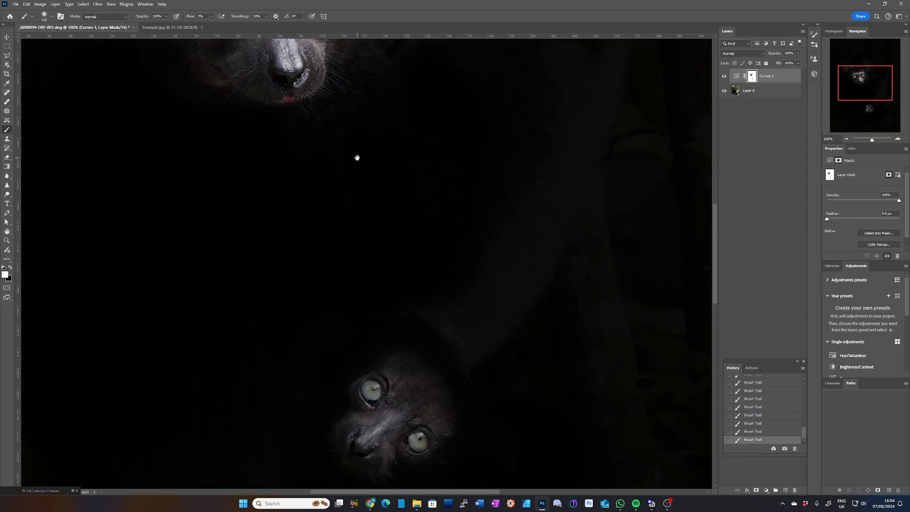
pyautogui.moveTo(444, 279); pyautogui.dragTo(433, 156)
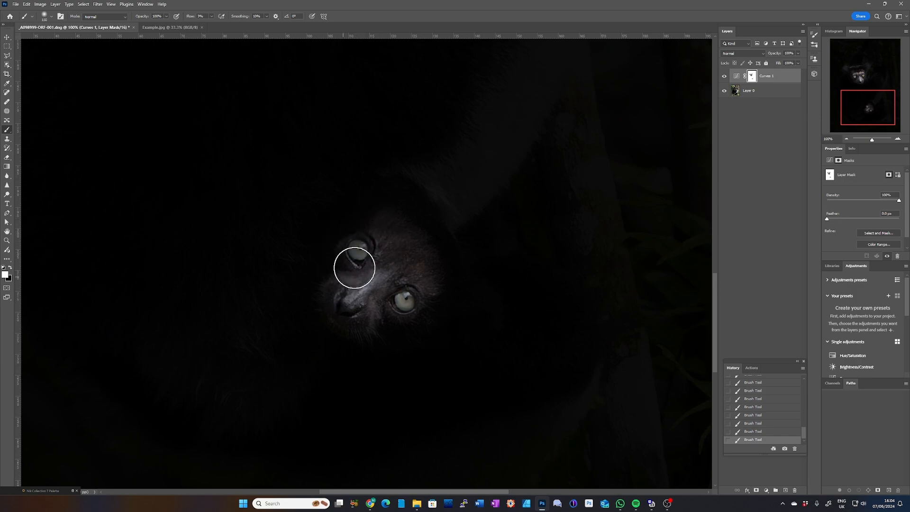
pyautogui.press('x')
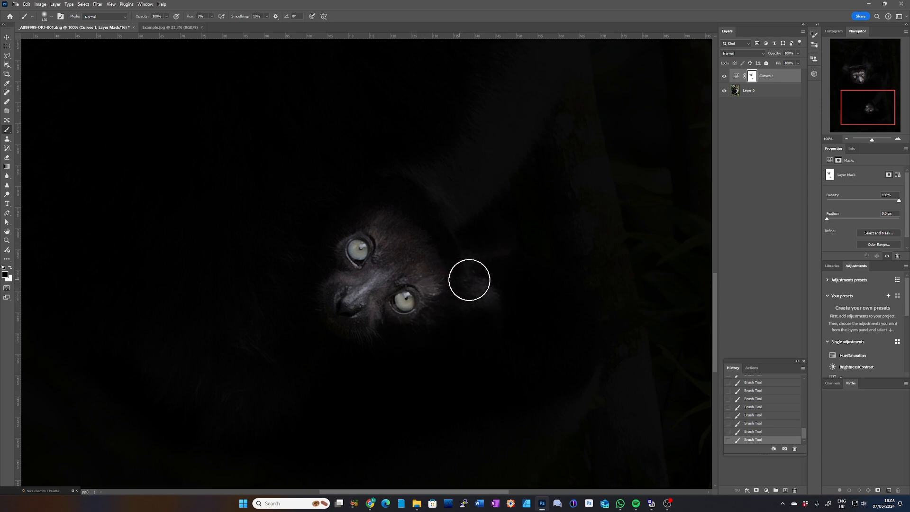
pyautogui.moveTo(469, 280)
pyautogui.mouseDown()
pyautogui.moveTo(500, 263)
pyautogui.moveTo(513, 271)
pyautogui.moveTo(415, 334)
pyautogui.moveTo(487, 283)
pyautogui.moveTo(537, 271)
pyautogui.moveTo(482, 304)
pyautogui.moveTo(486, 297)
pyautogui.moveTo(482, 340)
pyautogui.moveTo(489, 310)
pyautogui.moveTo(468, 327)
pyautogui.moveTo(473, 309)
pyautogui.moveTo(488, 304)
pyautogui.moveTo(499, 368)
pyautogui.moveTo(513, 340)
pyautogui.moveTo(488, 322)
pyautogui.moveTo(507, 317)
pyautogui.moveTo(500, 324)
pyautogui.moveTo(470, 289)
pyautogui.moveTo(485, 259)
pyautogui.moveTo(498, 279)
pyautogui.moveTo(667, 204)
pyautogui.mouseUp()
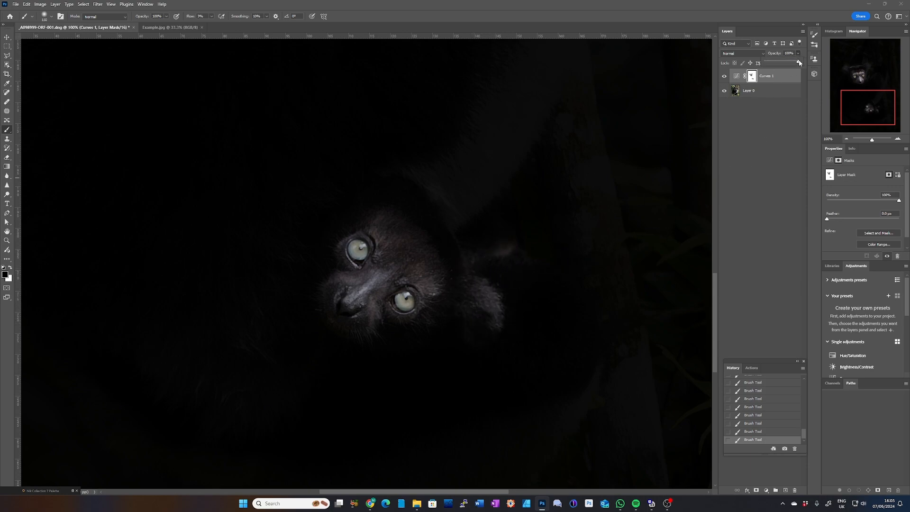
# Step: Lower the Curves layer's opacity to 67% and paint black on its mask around the baby's muzzle and cheek
pyautogui.moveTo(796, 63); pyautogui.dragTo(797, 63)
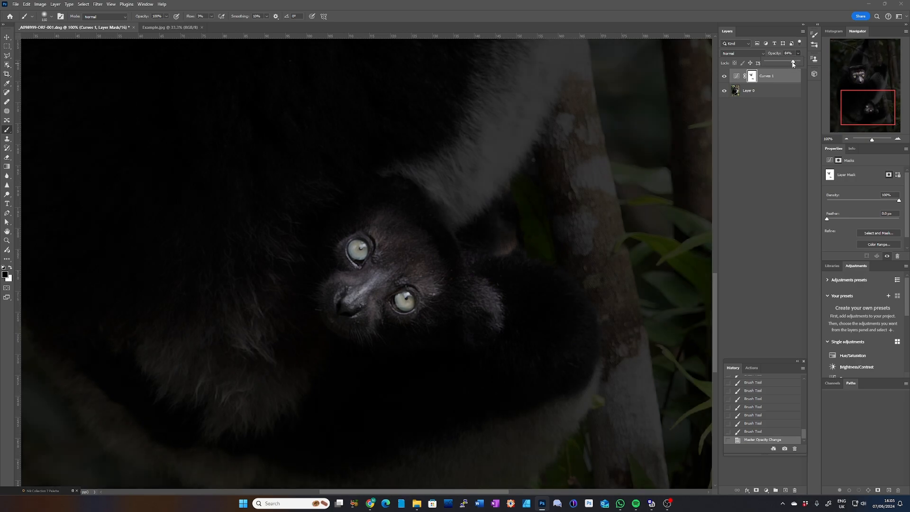
pyautogui.moveTo(795, 63); pyautogui.dragTo(788, 63)
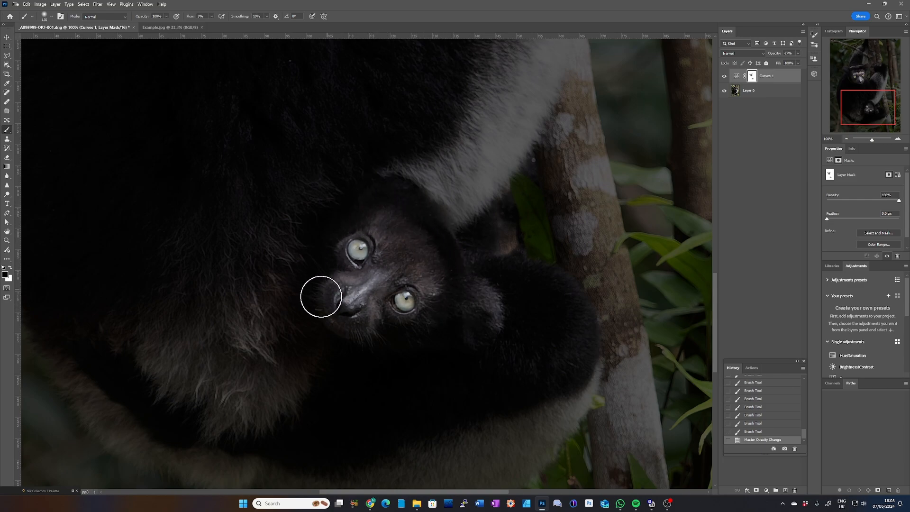
pyautogui.moveTo(384, 317)
pyautogui.mouseDown()
pyautogui.moveTo(394, 325)
pyautogui.moveTo(429, 303)
pyautogui.moveTo(479, 311)
pyautogui.moveTo(454, 316)
pyautogui.mouseUp()
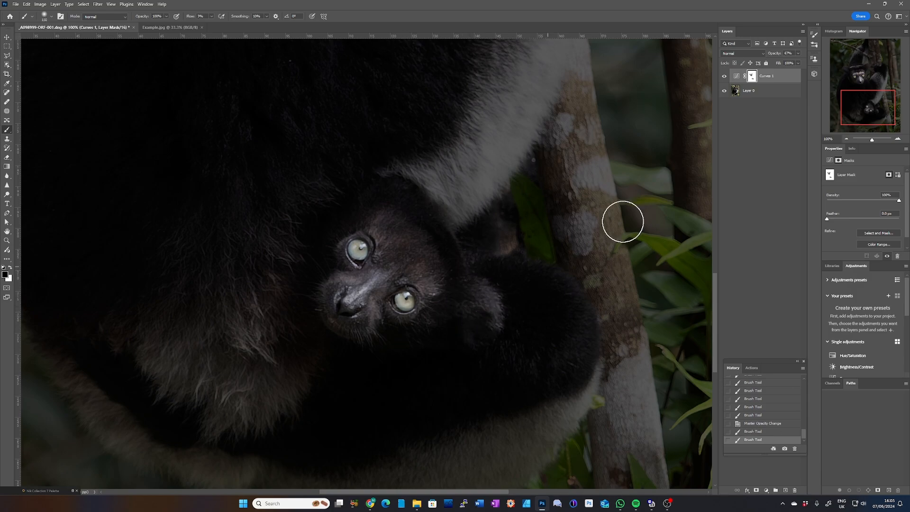
# Step: Restore the Curves layer's opacity to 100% and paint white on the mask over the lightened spill above the baby's ear
pyautogui.click(798, 53)
pyautogui.moveTo(791, 61); pyautogui.dragTo(810, 64)
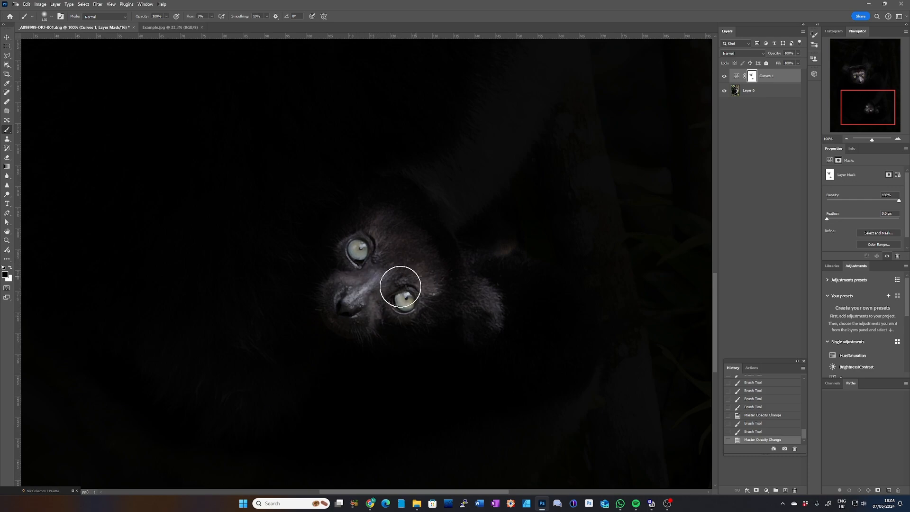
pyautogui.click(507, 255)
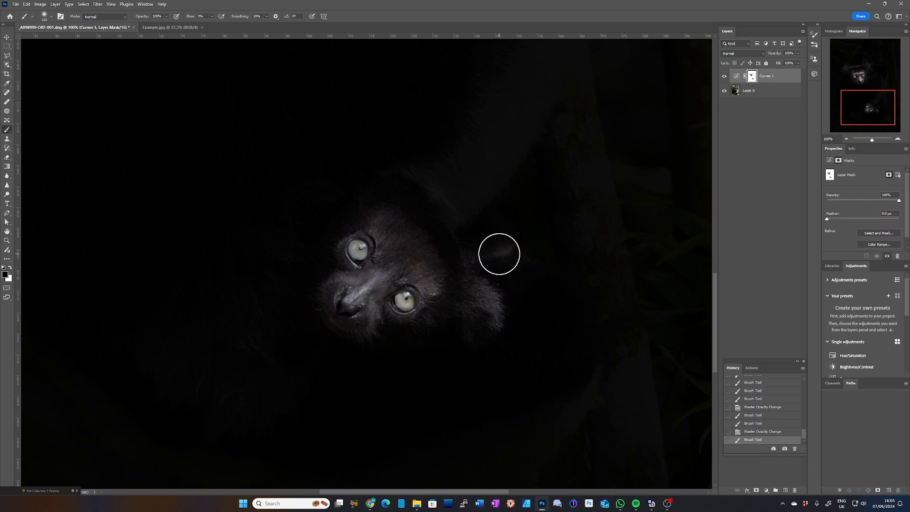
pyautogui.press('x')
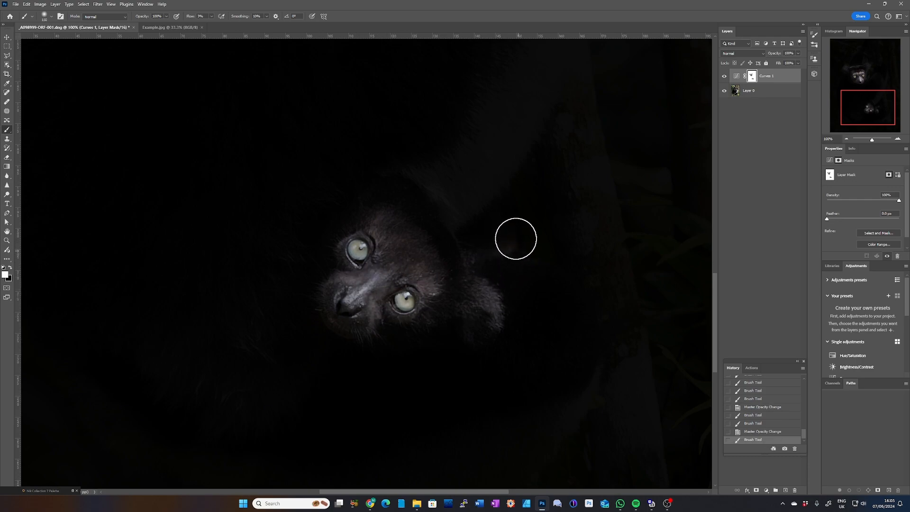
pyautogui.moveTo(522, 240); pyautogui.dragTo(510, 272)
# Step: Brush black over the baby's ear, muzzle and lower cheek on the mask to brighten them again
pyautogui.press('x')
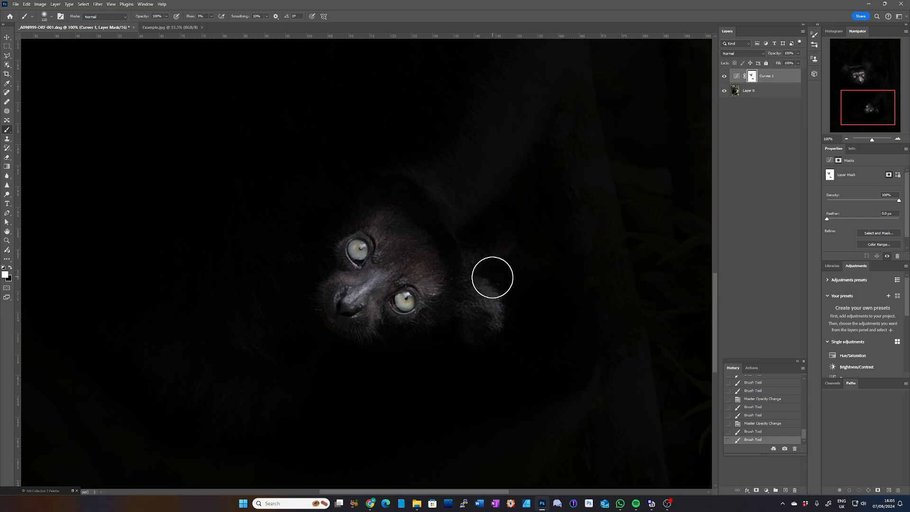
pyautogui.moveTo(415, 325)
pyautogui.mouseDown()
pyautogui.moveTo(392, 326)
pyautogui.moveTo(368, 286)
pyautogui.mouseUp()
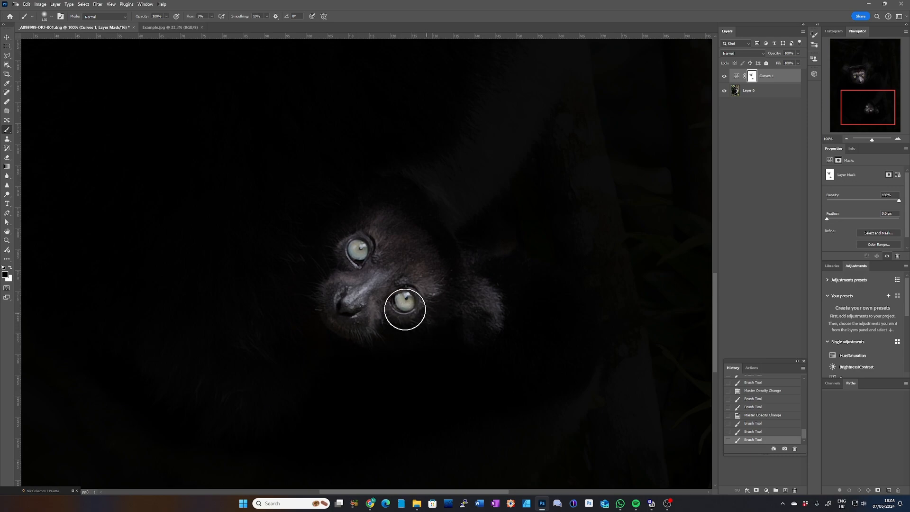
pyautogui.moveTo(350, 273)
pyautogui.mouseDown()
pyautogui.moveTo(374, 305)
pyautogui.moveTo(399, 271)
pyautogui.moveTo(401, 303)
pyautogui.mouseUp()
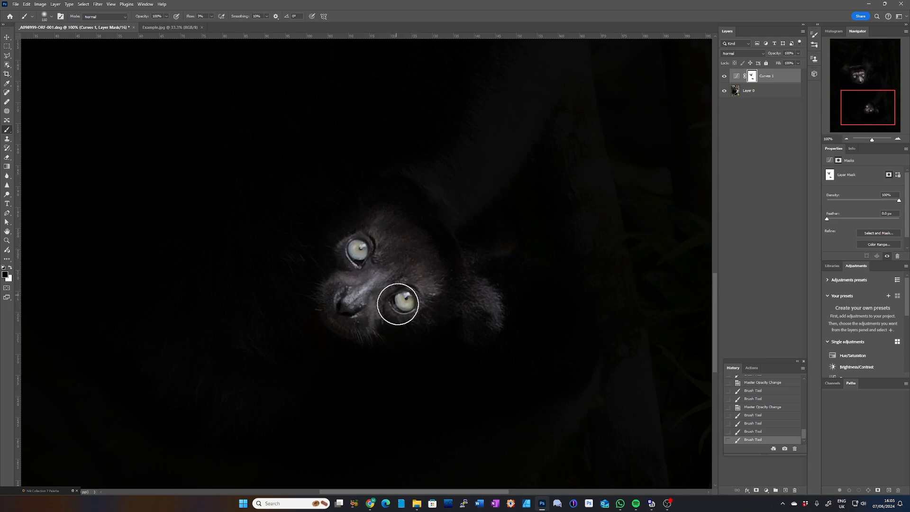
# Step: Paint black on the Curves mask down the adult's chest fur from below the chin to beside the baby's face
pyautogui.hotkey('ctrl', '-')
pyautogui.hotkey('ctrl', '-')
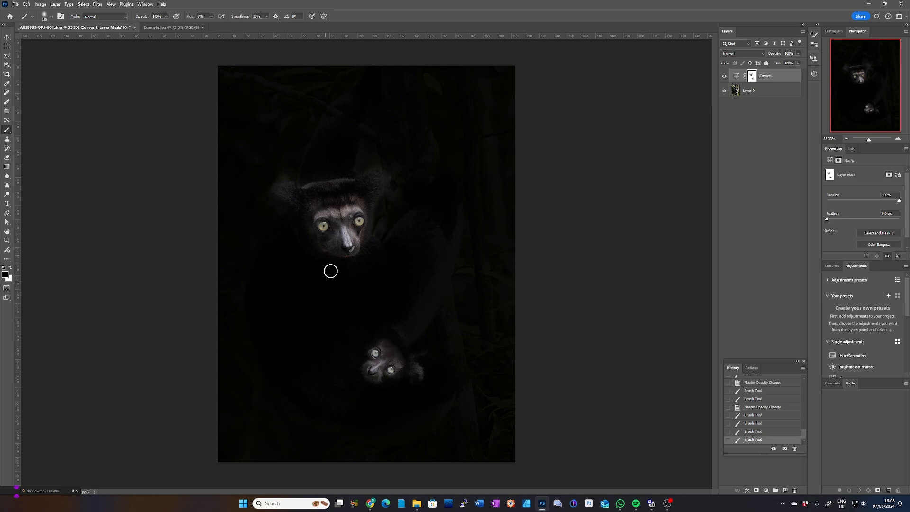
pyautogui.hotkey('ctrl', '+')
pyautogui.hotkey('ctrl', '+')
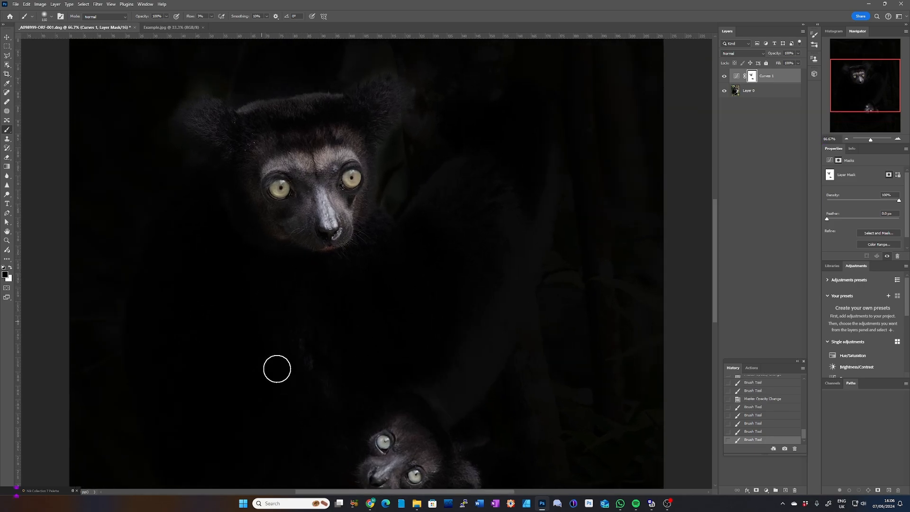
pyautogui.moveTo(303, 405); pyautogui.dragTo(310, 357)
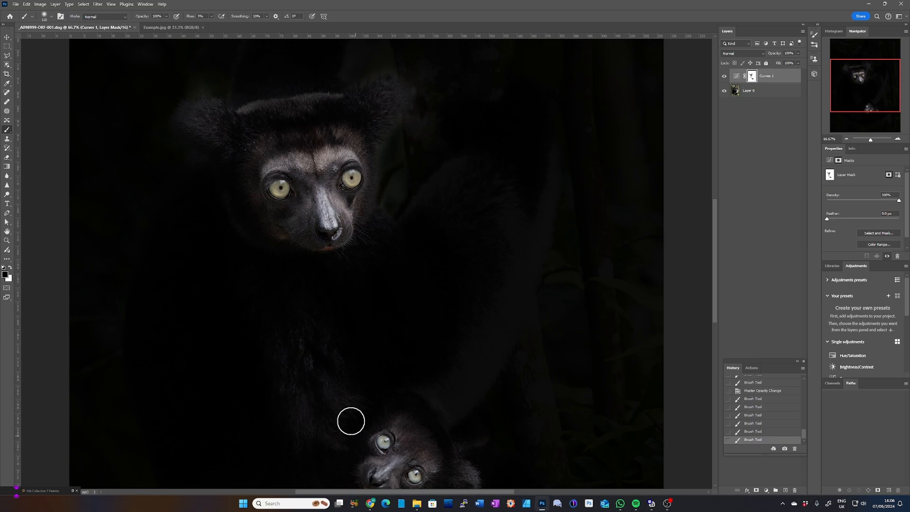
pyautogui.moveTo(384, 426); pyautogui.dragTo(390, 404)
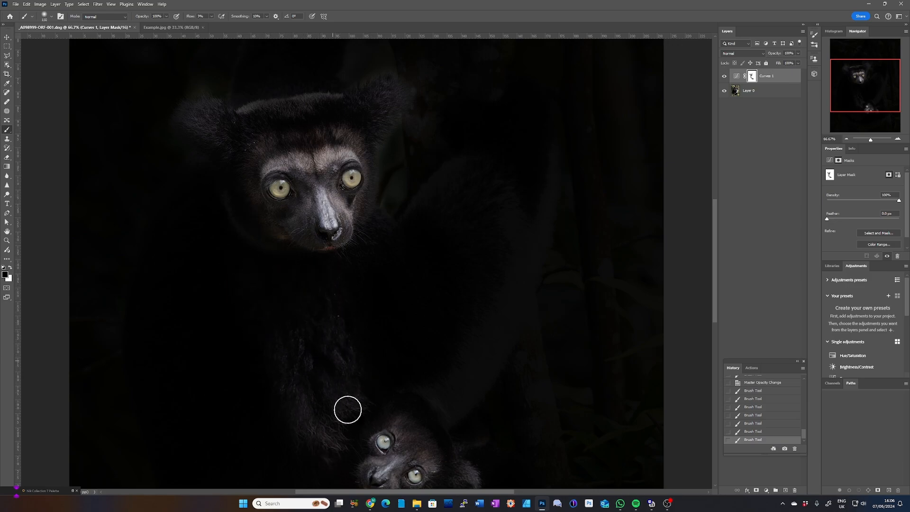
pyautogui.moveTo(356, 354); pyautogui.dragTo(325, 397)
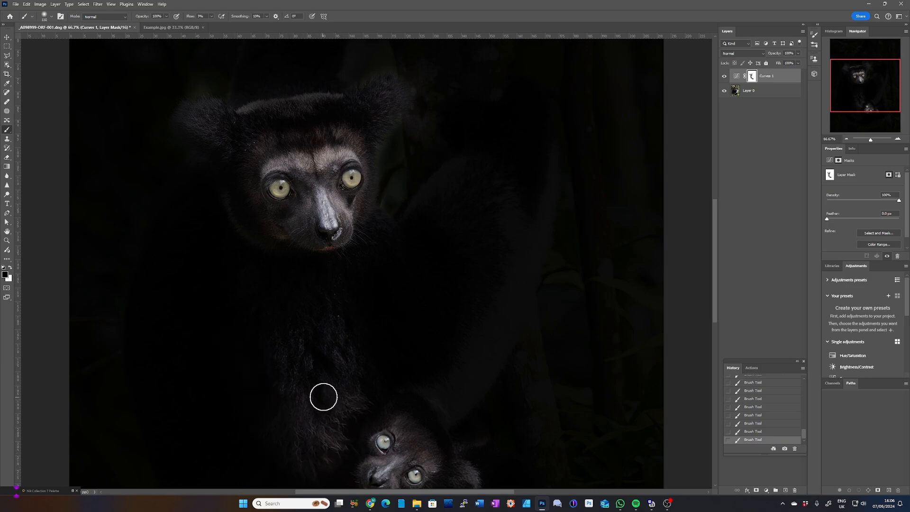
pyautogui.moveTo(315, 376); pyautogui.dragTo(266, 205)
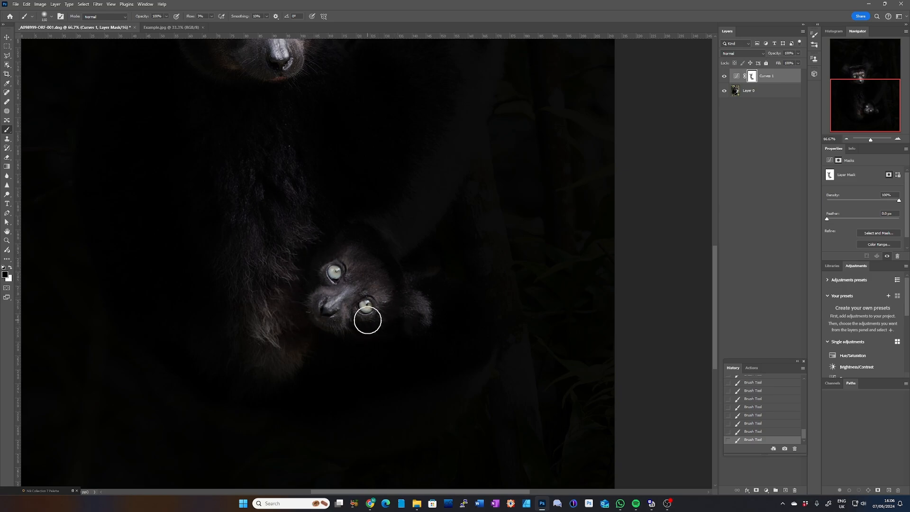
# Step: Check the whole picture, inspect the Curves layer mask on its own, and return to the normal image view
pyautogui.hotkey('ctrl', '-')
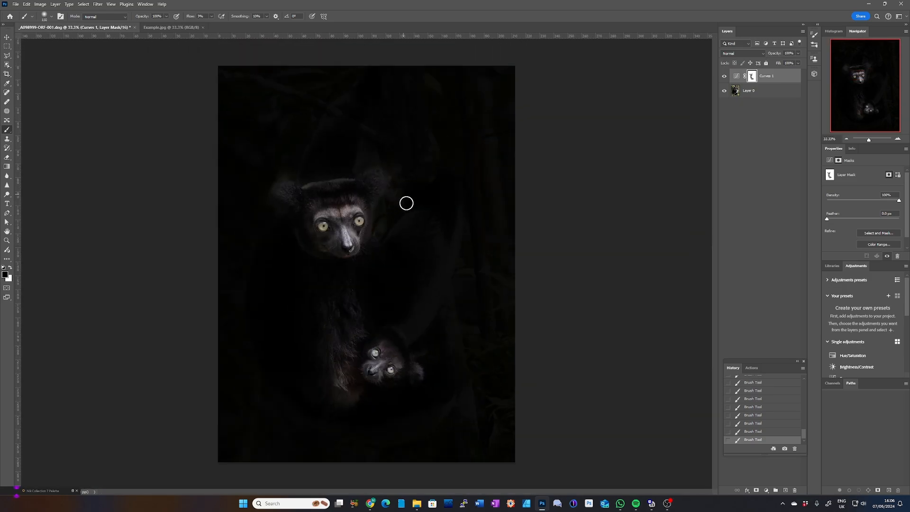
pyautogui.hotkey('ctrl', '+')
pyautogui.hotkey('ctrl', '-')
pyautogui.keyDown('alt'); pyautogui.click(753, 76); pyautogui.keyUp('alt')
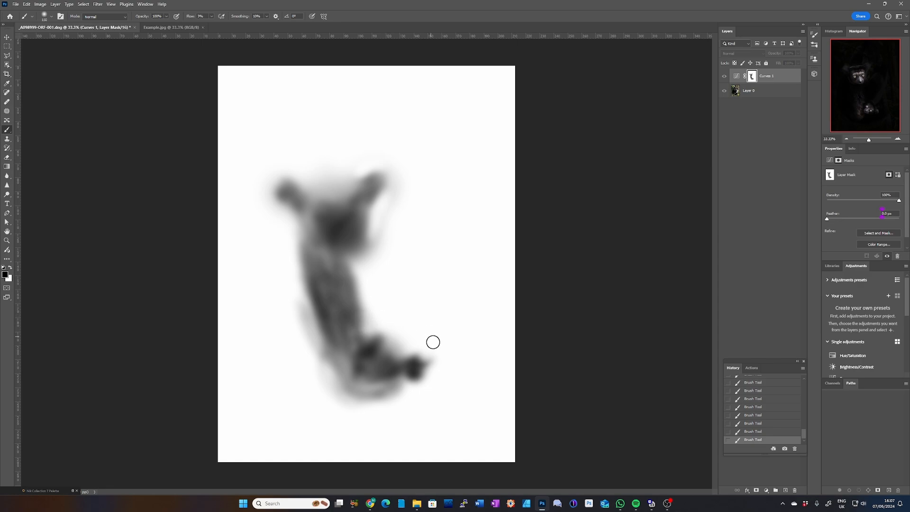
pyautogui.keyDown('alt'); pyautogui.click(753, 78); pyautogui.keyUp('alt')
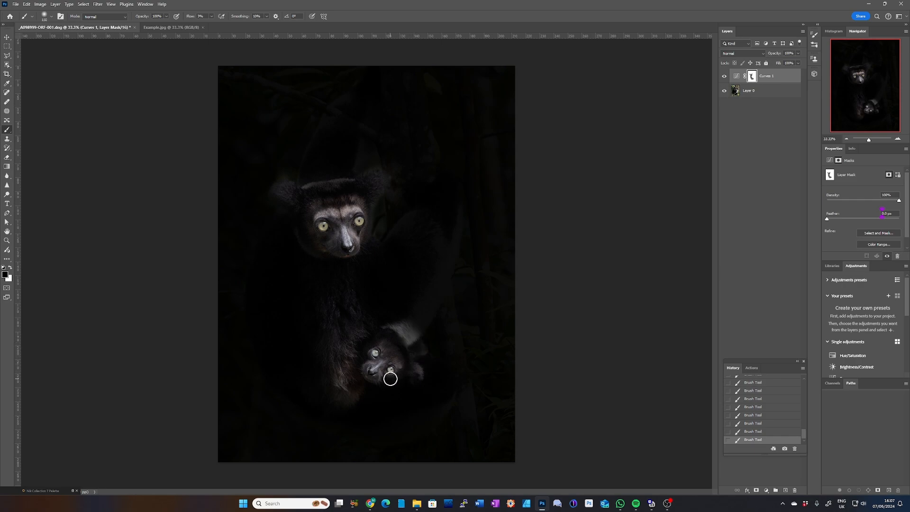
# Step: Paint white on the mask over the bright fur patch next to the baby's head to darken it again
pyautogui.hotkey('ctrl', '+')
pyautogui.hotkey('ctrl', '+')
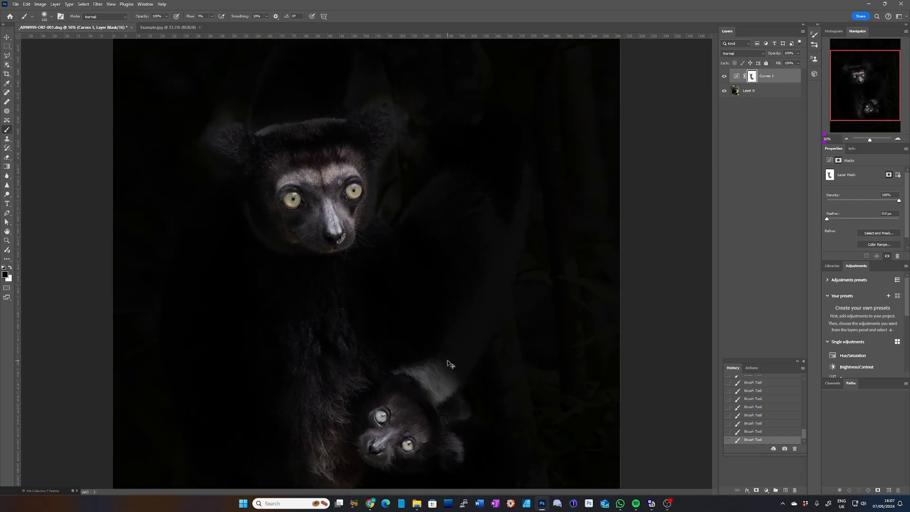
pyautogui.moveTo(467, 350); pyautogui.dragTo(420, 163)
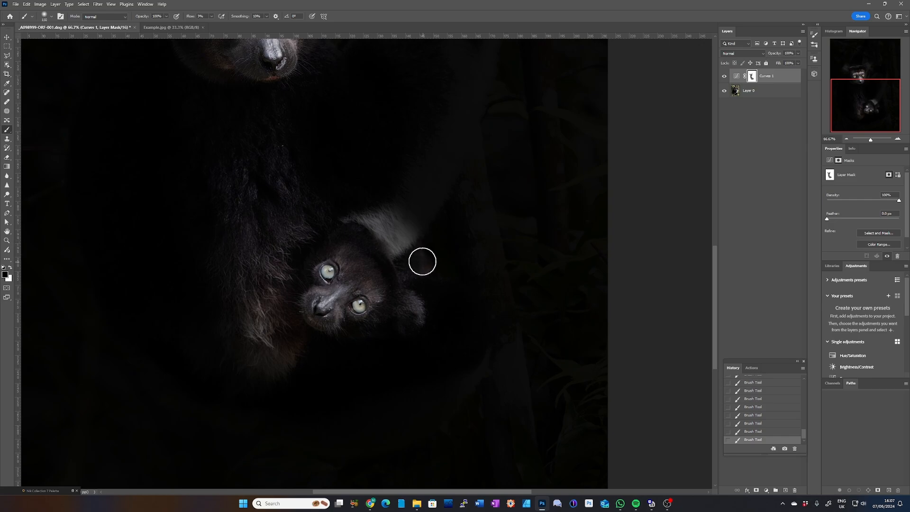
pyautogui.press('x')
pyautogui.moveTo(403, 231)
pyautogui.mouseDown()
pyautogui.moveTo(395, 215)
pyautogui.moveTo(402, 253)
pyautogui.moveTo(379, 228)
pyautogui.moveTo(385, 235)
pyautogui.moveTo(381, 228)
pyautogui.moveTo(394, 224)
pyautogui.moveTo(348, 214)
pyautogui.moveTo(405, 222)
pyautogui.moveTo(400, 234)
pyautogui.moveTo(370, 220)
pyautogui.moveTo(388, 221)
pyautogui.moveTo(387, 230)
pyautogui.moveTo(415, 223)
pyautogui.moveTo(401, 216)
pyautogui.moveTo(419, 246)
pyautogui.moveTo(379, 203)
pyautogui.moveTo(443, 231)
pyautogui.moveTo(425, 258)
pyautogui.moveTo(371, 211)
pyautogui.moveTo(417, 268)
pyautogui.moveTo(411, 251)
pyautogui.moveTo(345, 200)
pyautogui.moveTo(383, 228)
pyautogui.moveTo(429, 293)
pyautogui.moveTo(399, 272)
pyautogui.moveTo(390, 238)
pyautogui.moveTo(361, 204)
pyautogui.moveTo(350, 205)
pyautogui.moveTo(419, 267)
pyautogui.moveTo(428, 261)
pyautogui.moveTo(436, 285)
pyautogui.moveTo(412, 282)
pyautogui.moveTo(381, 228)
pyautogui.moveTo(333, 191)
pyautogui.moveTo(377, 218)
pyautogui.moveTo(387, 290)
pyautogui.moveTo(418, 256)
pyautogui.moveTo(389, 280)
pyautogui.moveTo(370, 384)
pyautogui.mouseUp()
pyautogui.moveTo(368, 289); pyautogui.dragTo(354, 283)
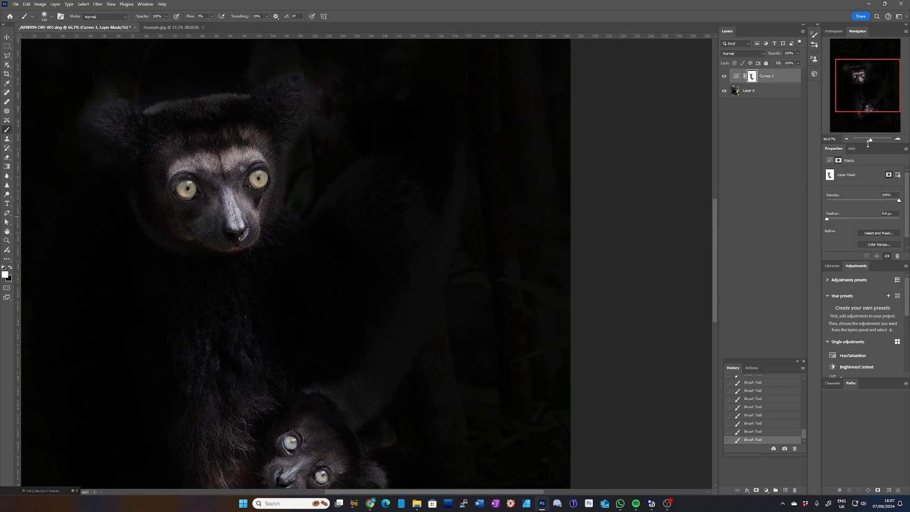
# Step: Try brushing white on the mask over the adult's raised limb at 60% layer opacity, and restore the opacity to 100%
pyautogui.click(799, 53)
pyautogui.moveTo(790, 63); pyautogui.dragTo(785, 62)
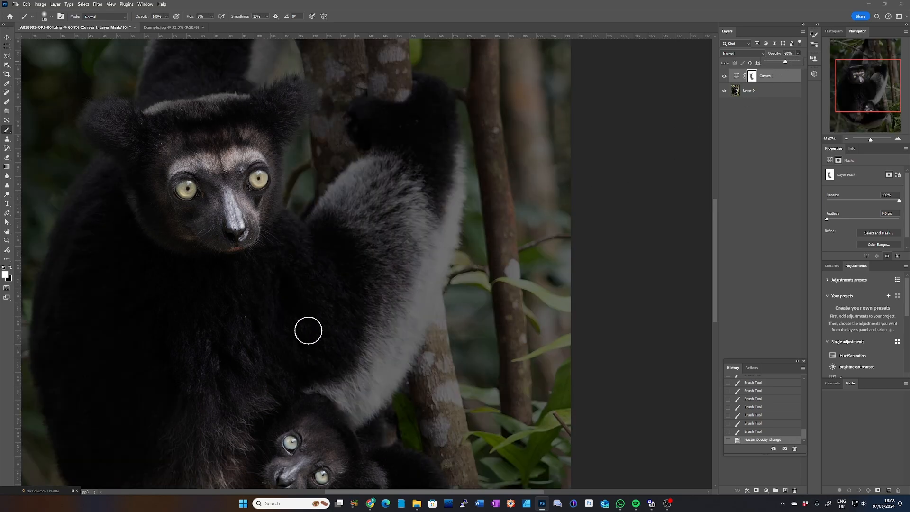
pyautogui.click(337, 287)
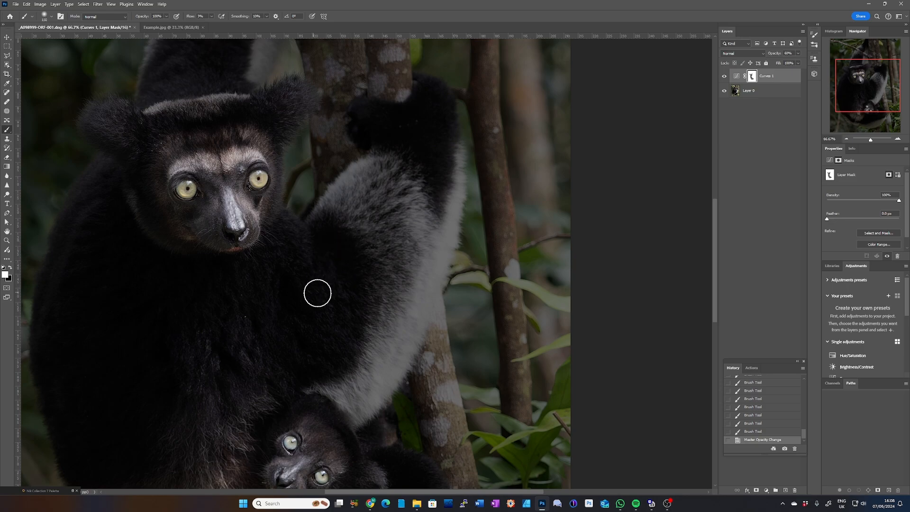
pyautogui.moveTo(318, 293); pyautogui.dragTo(363, 240)
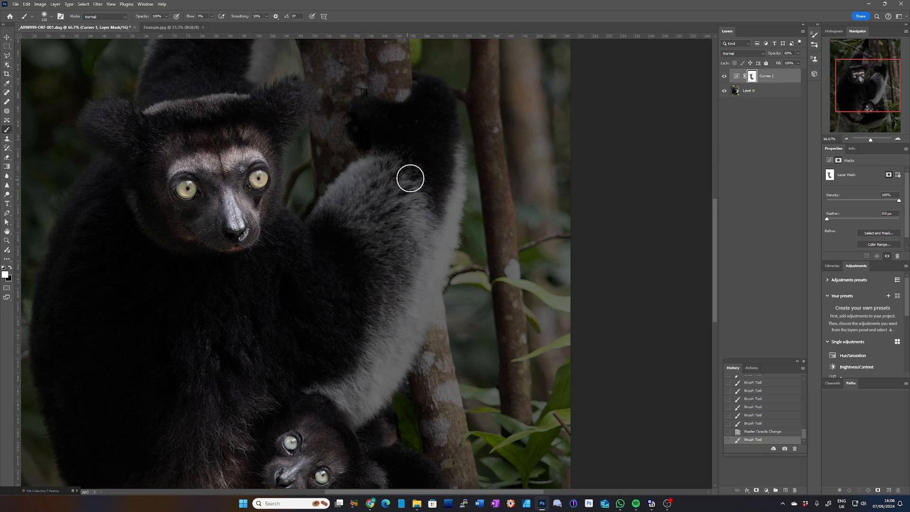
pyautogui.moveTo(411, 179)
pyautogui.mouseDown()
pyautogui.moveTo(369, 257)
pyautogui.moveTo(358, 240)
pyautogui.mouseUp()
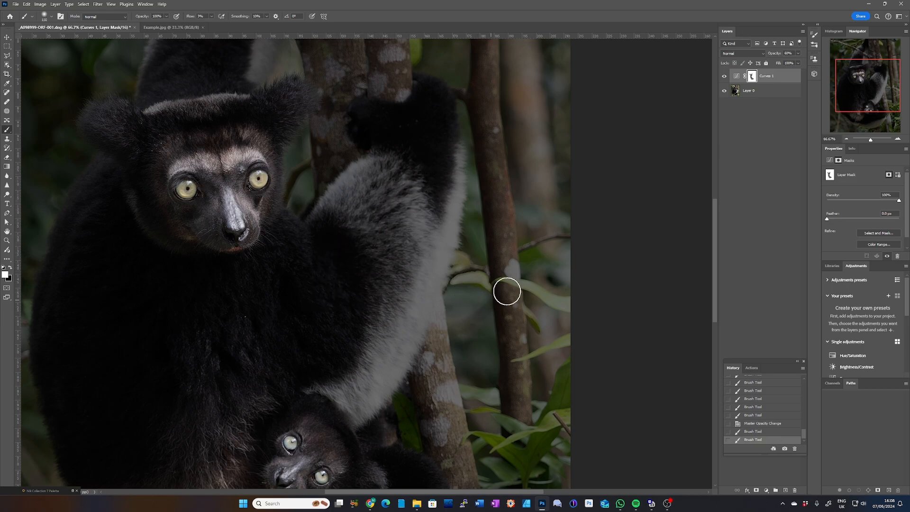
pyautogui.click(799, 54)
pyautogui.moveTo(804, 65); pyautogui.dragTo(805, 65)
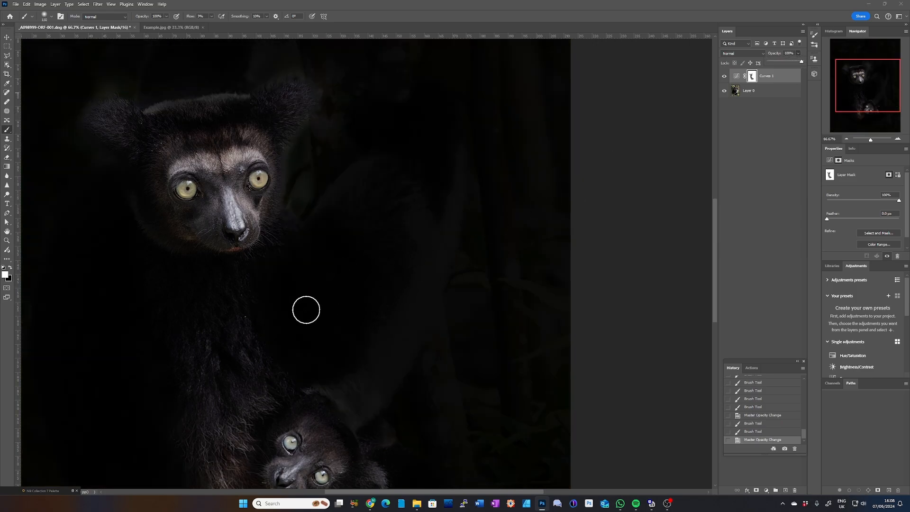
# Step: Paint black on the Curves mask over the adult's shoulder and raised limb to reveal the fur there
pyautogui.click(272, 336)
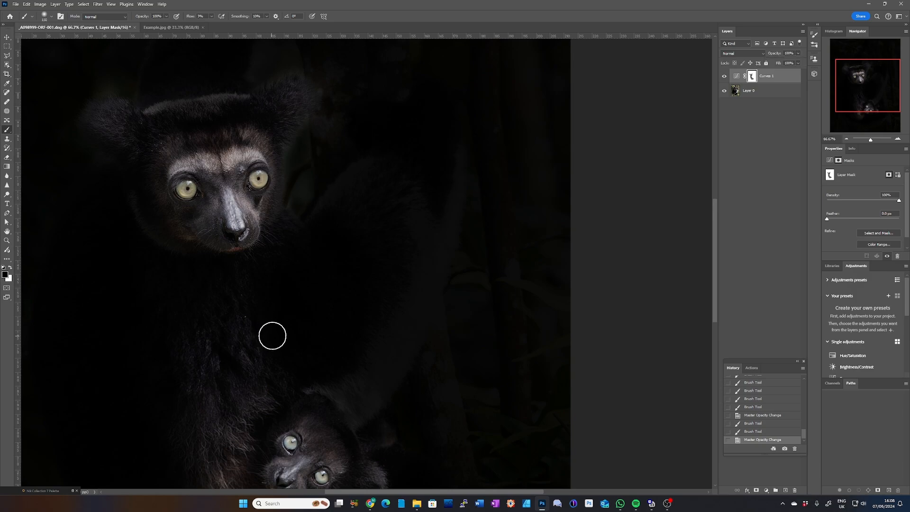
pyautogui.press('x')
pyautogui.moveTo(314, 268)
pyautogui.mouseDown()
pyautogui.moveTo(301, 311)
pyautogui.moveTo(361, 250)
pyautogui.moveTo(327, 289)
pyautogui.moveTo(357, 263)
pyautogui.moveTo(366, 219)
pyautogui.moveTo(350, 202)
pyautogui.moveTo(303, 229)
pyautogui.moveTo(270, 293)
pyautogui.moveTo(307, 227)
pyautogui.moveTo(285, 293)
pyautogui.moveTo(333, 272)
pyautogui.moveTo(328, 287)
pyautogui.moveTo(242, 350)
pyautogui.moveTo(239, 308)
pyautogui.moveTo(269, 276)
pyautogui.moveTo(254, 280)
pyautogui.moveTo(289, 235)
pyautogui.moveTo(256, 339)
pyautogui.mouseUp()
pyautogui.moveTo(343, 250)
pyautogui.mouseDown()
pyautogui.moveTo(419, 140)
pyautogui.moveTo(390, 177)
pyautogui.moveTo(389, 203)
pyautogui.moveTo(436, 147)
pyautogui.moveTo(388, 226)
pyautogui.moveTo(430, 125)
pyautogui.moveTo(404, 146)
pyautogui.moveTo(402, 125)
pyautogui.moveTo(404, 142)
pyautogui.moveTo(377, 161)
pyautogui.moveTo(414, 128)
pyautogui.moveTo(400, 144)
pyautogui.moveTo(409, 142)
pyautogui.moveTo(410, 164)
pyautogui.moveTo(434, 159)
pyautogui.moveTo(448, 120)
pyautogui.moveTo(452, 128)
pyautogui.moveTo(412, 201)
pyautogui.moveTo(344, 262)
pyautogui.moveTo(377, 194)
pyautogui.moveTo(348, 209)
pyautogui.moveTo(311, 251)
pyautogui.moveTo(360, 259)
pyautogui.mouseUp()
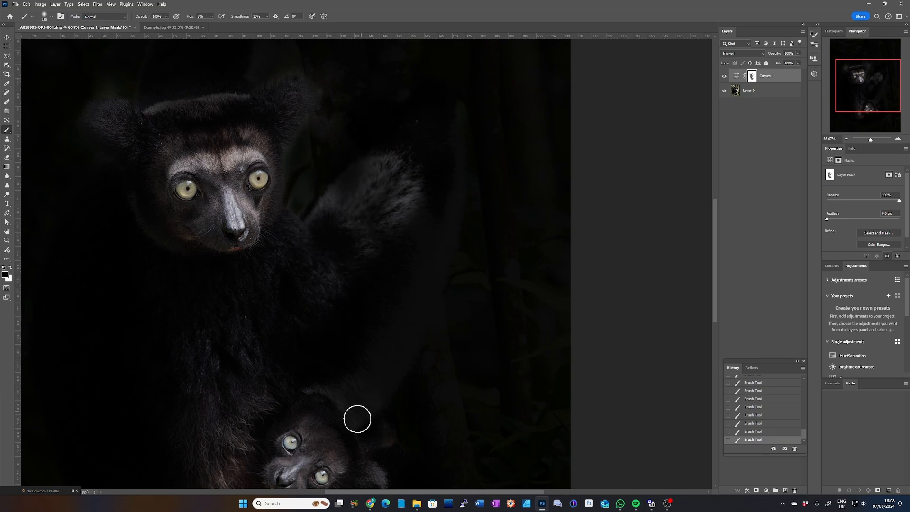
# Step: Paint white on the Curves mask over the adult's raised hand and forearm to darken them, and check the whole picture
pyautogui.hotkey('ctrl', '-')
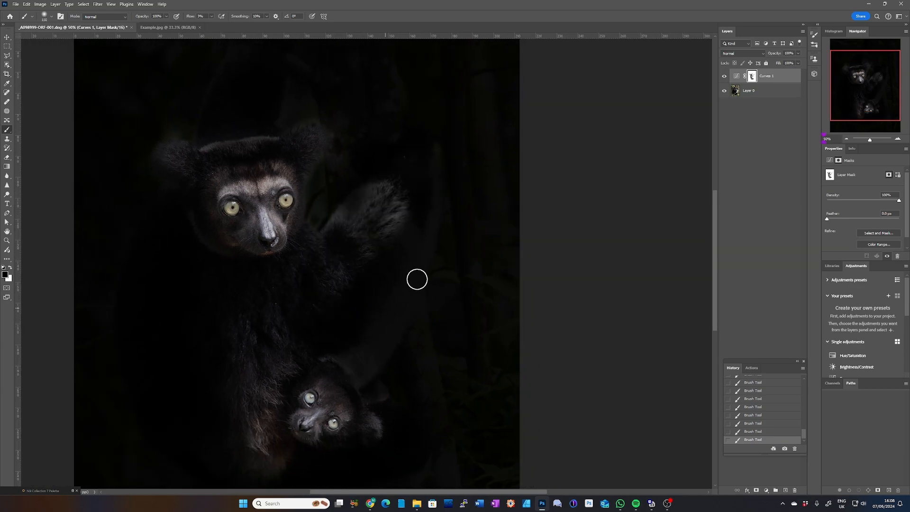
pyautogui.hotkey('ctrl', '-')
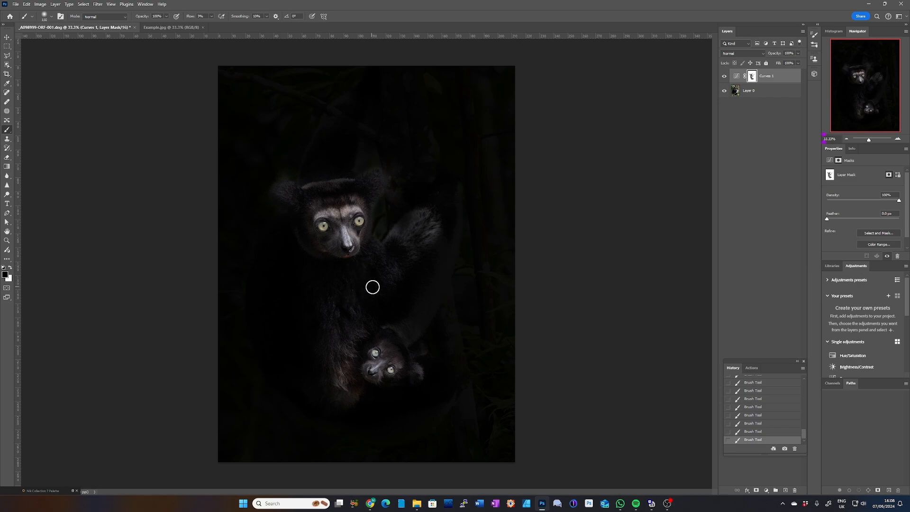
pyautogui.hotkey('ctrl', '+')
pyautogui.hotkey('ctrl', '+')
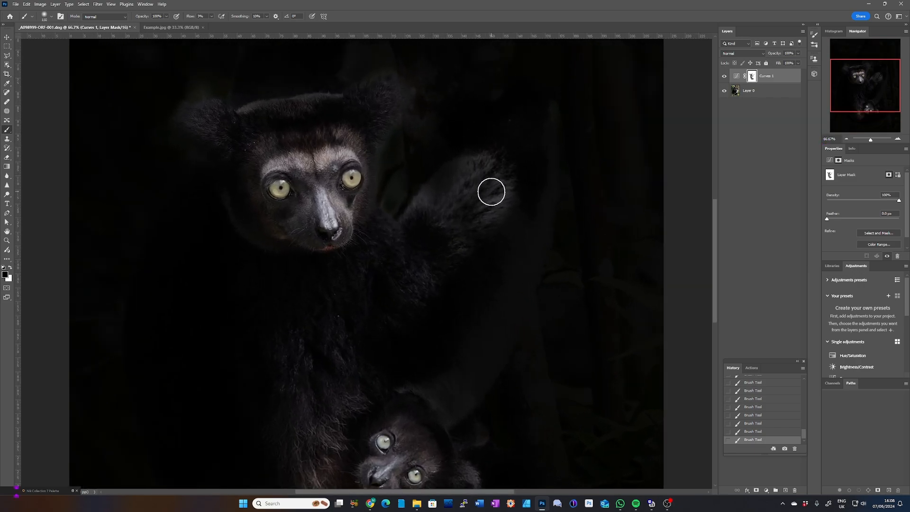
pyautogui.press('x')
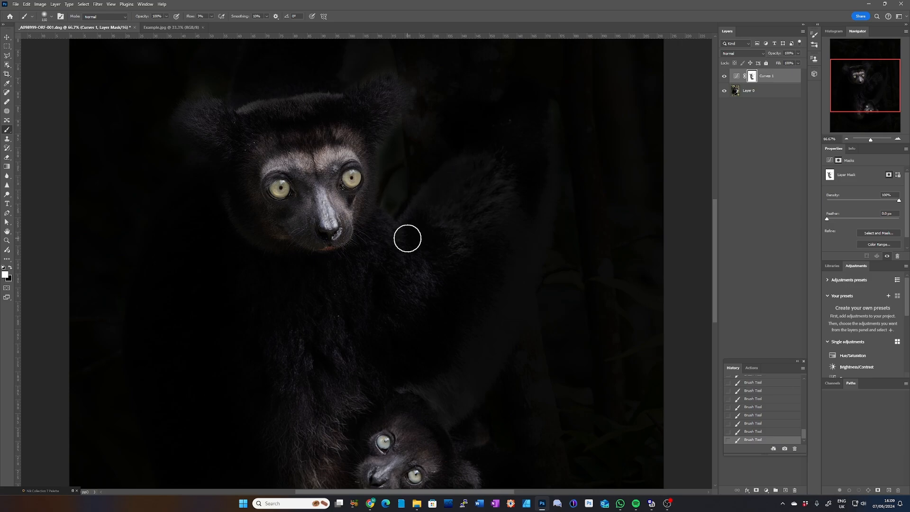
pyautogui.hotkey('ctrl', '-')
pyautogui.hotkey('ctrl', '-')
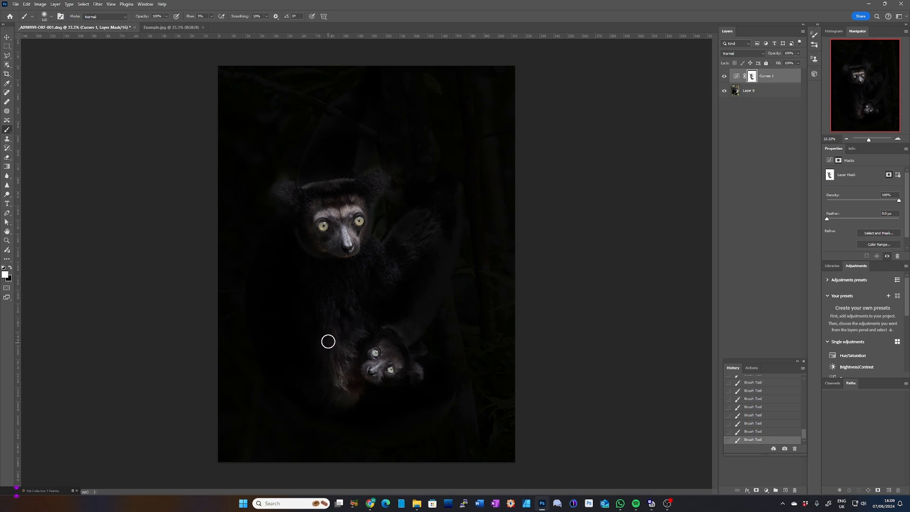
pyautogui.press('x')
# Step: Stamp all visible layers into a new layer above the Curves layer, and toggle the layers' visibility to compare them
pyautogui.click(777, 76)
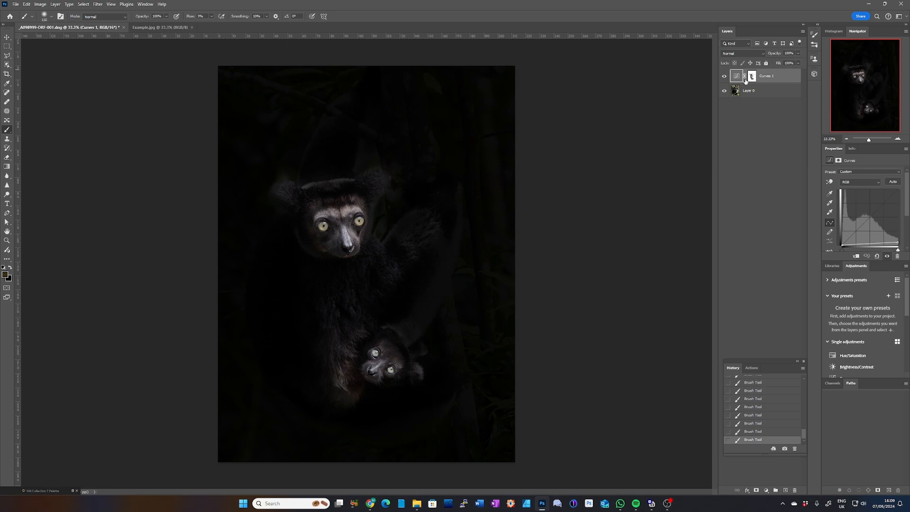
pyautogui.hotkey('ctrl', 'shift', 'alt', 'e')
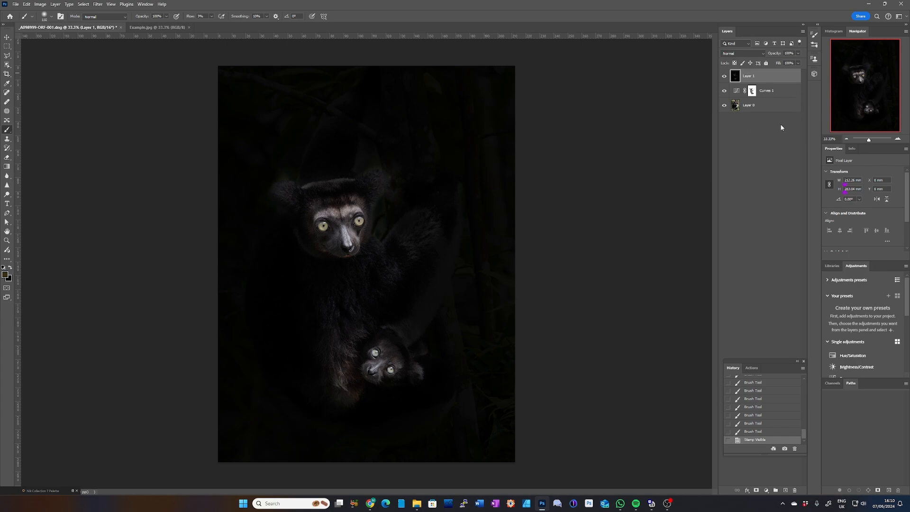
pyautogui.click(725, 91)
pyautogui.click(725, 78)
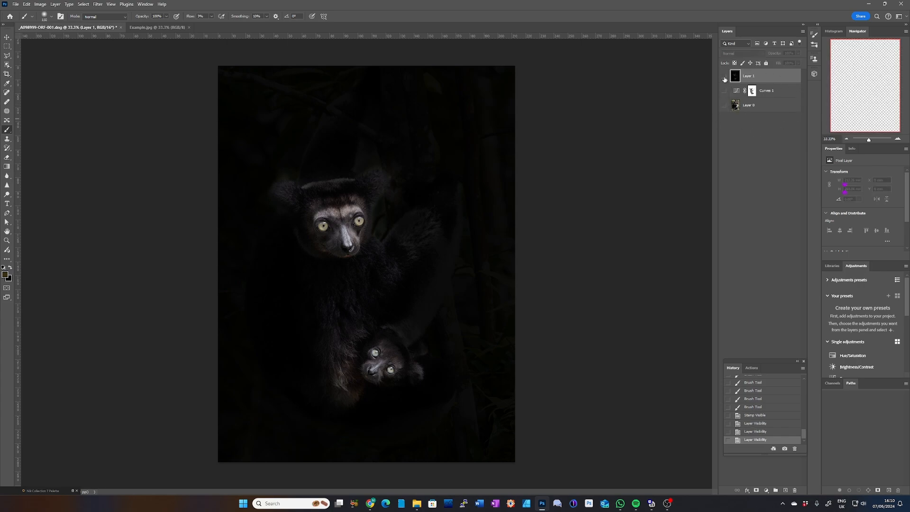
pyautogui.click(726, 77)
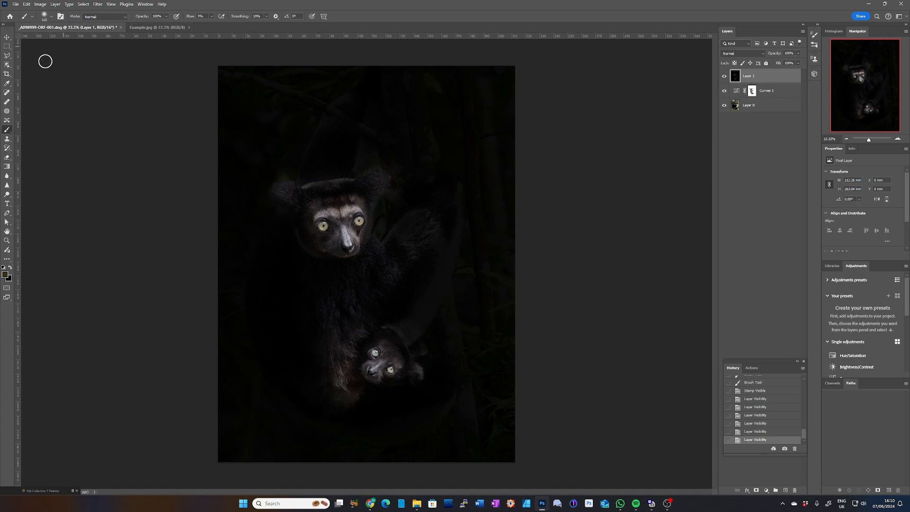
# Step: Crop the picture tighter around both lemurs at the existing proportions, placing the adult's eyes near the upper third line
pyautogui.click(7, 74)
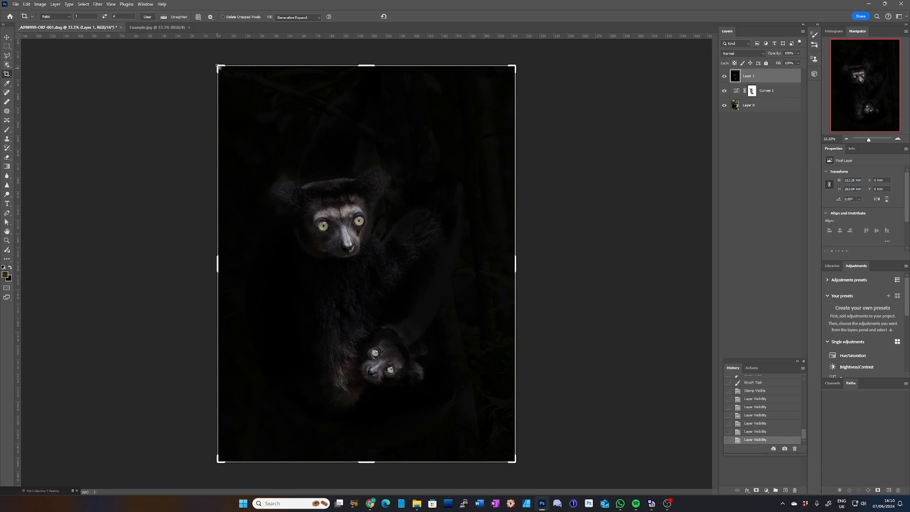
pyautogui.moveTo(218, 68); pyautogui.dragTo(260, 103)
pyautogui.moveTo(378, 285); pyautogui.dragTo(412, 312)
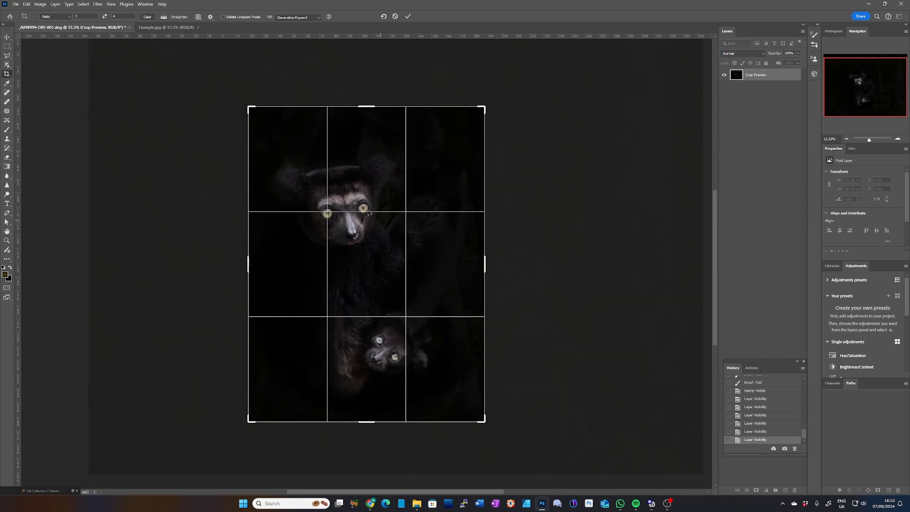
pyautogui.moveTo(258, 127)
pyautogui.mouseDown()
pyautogui.moveTo(257, 109)
pyautogui.moveTo(252, 116)
pyautogui.mouseUp()
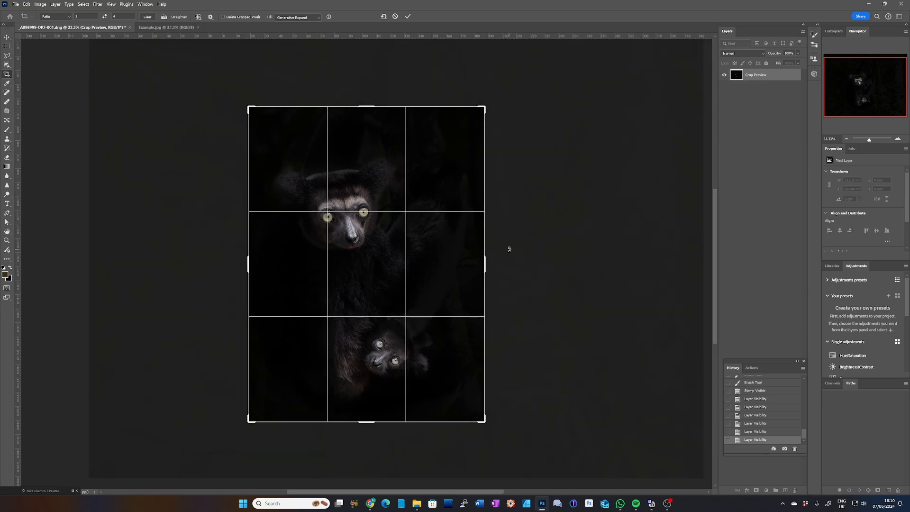
pyautogui.press('Return')
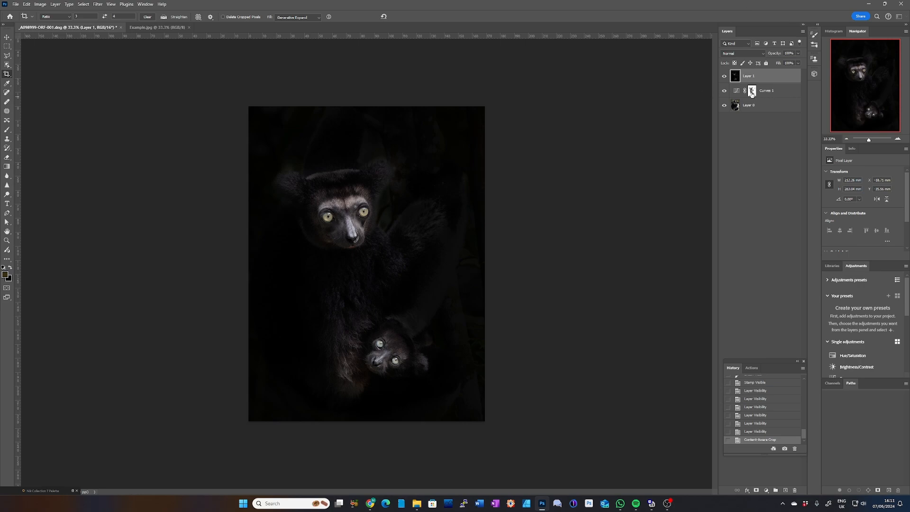
# Step: View the Curves layer mask on its own in the cropped picture, and return to the normal image view
pyautogui.click(754, 93)
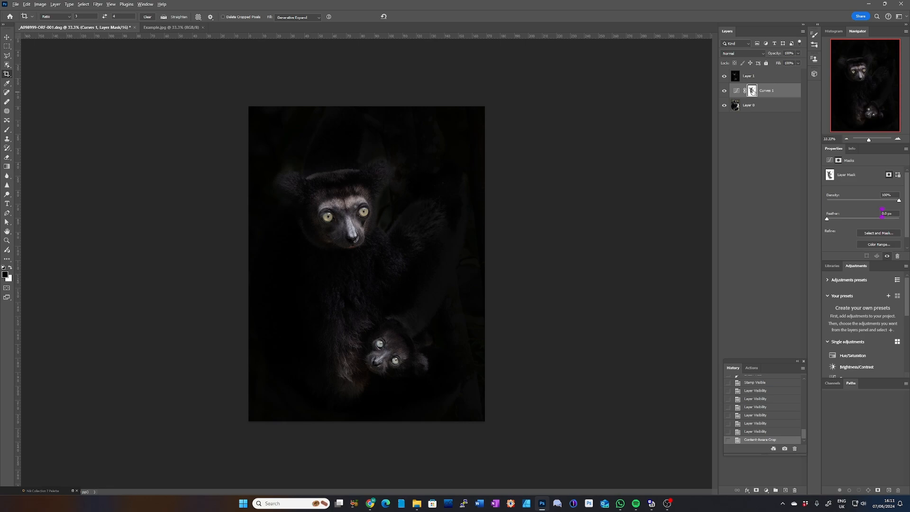
pyautogui.keyDown('alt'); pyautogui.click(752, 91); pyautogui.keyUp('alt')
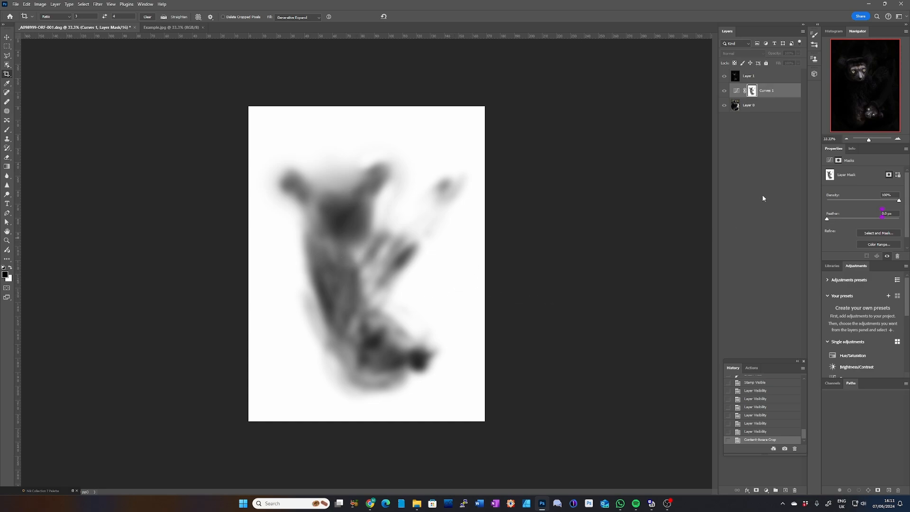
pyautogui.keyDown('alt'); pyautogui.click(753, 92); pyautogui.keyUp('alt')
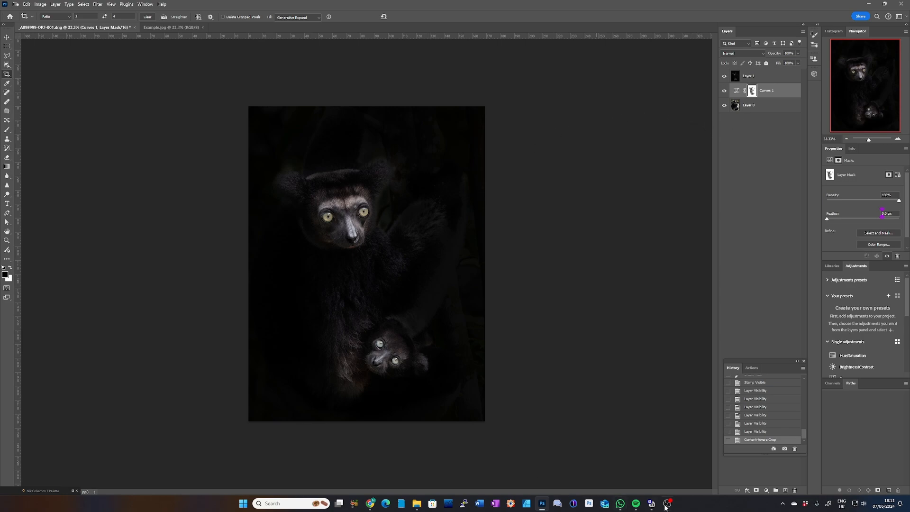
pyautogui.moveTo(663, 509)
pyautogui.click(668, 504)
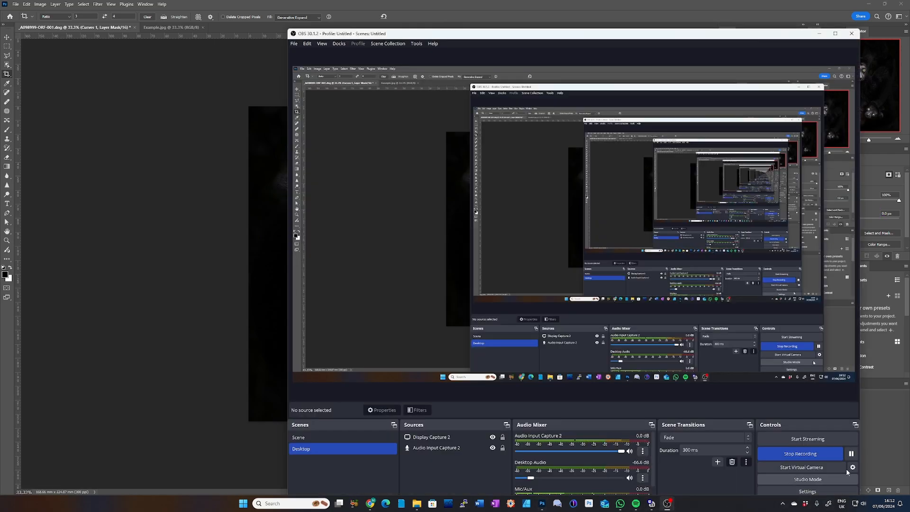